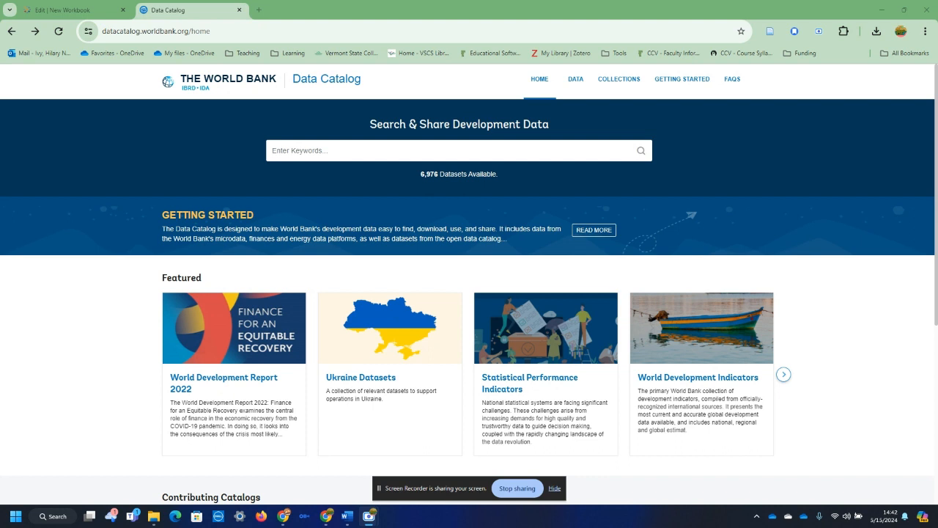
# Open the featured World Development Indicators dataset and view its list of indicators.
pyautogui.click(708, 378)
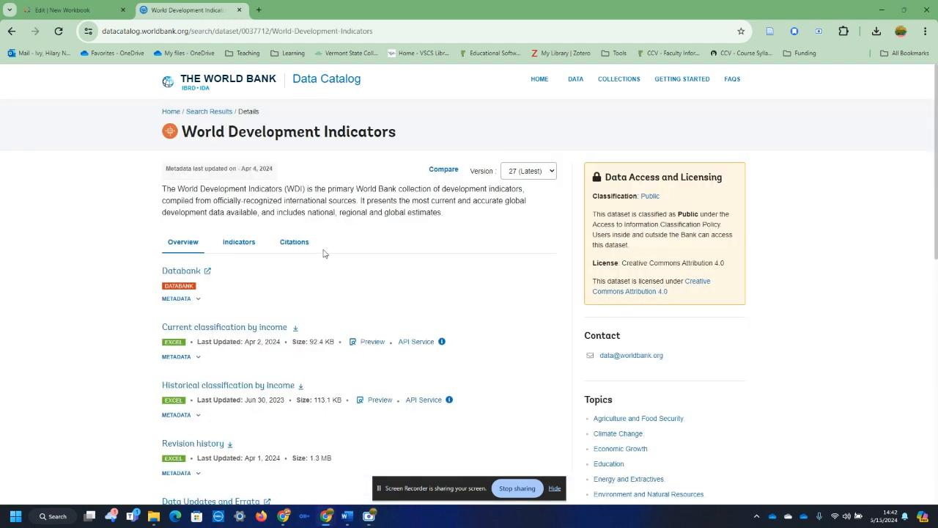
pyautogui.scroll(-2, 377, 302)
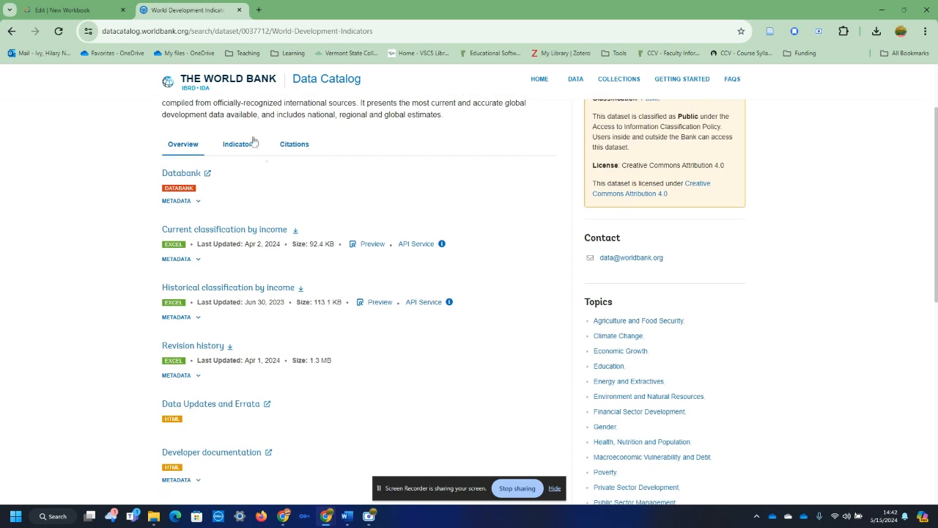
pyautogui.click(244, 145)
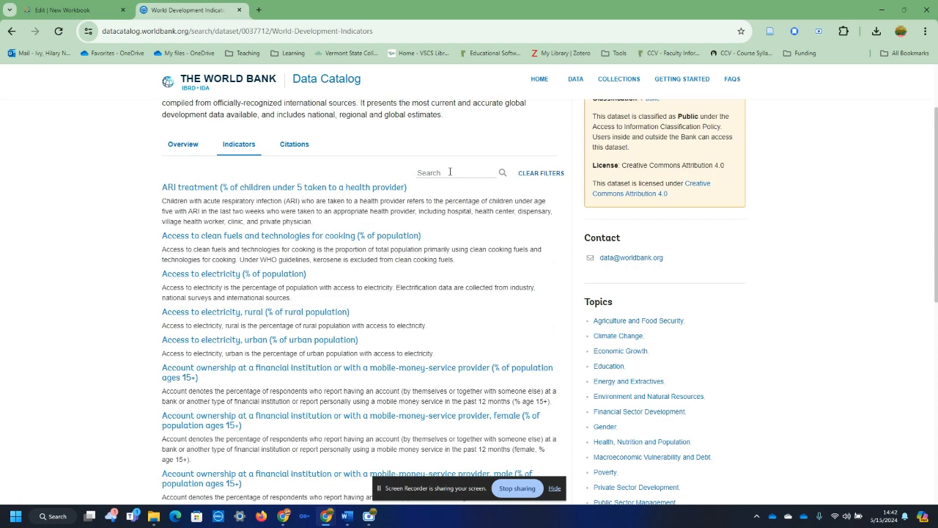
# Browse the Education topic's datasets, reopen World Development Indicators, and open its Databank resource.
pyautogui.click(618, 366)
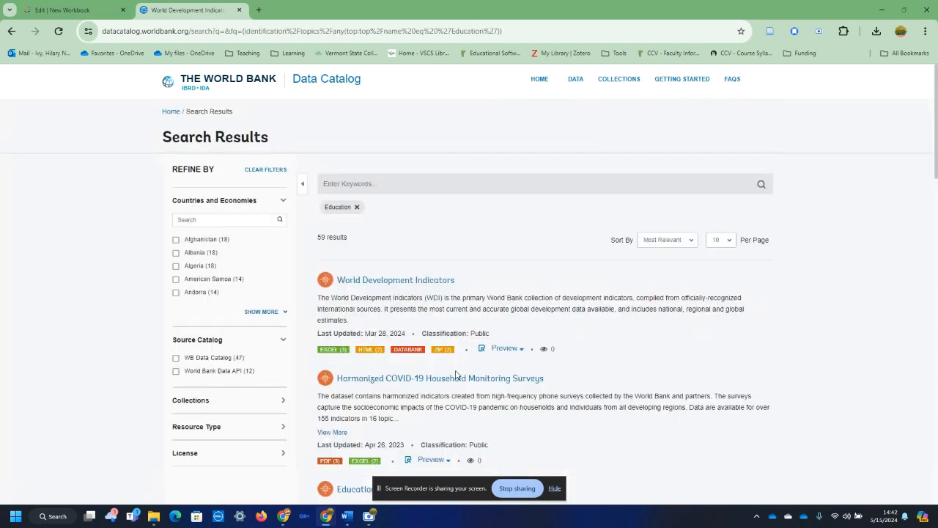
pyautogui.click(410, 280)
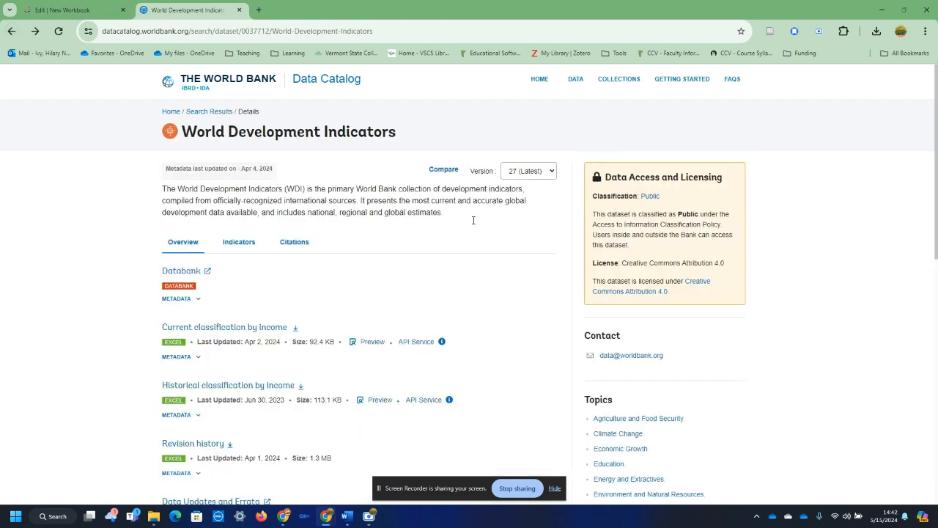
pyautogui.scroll(-1, 656, 467)
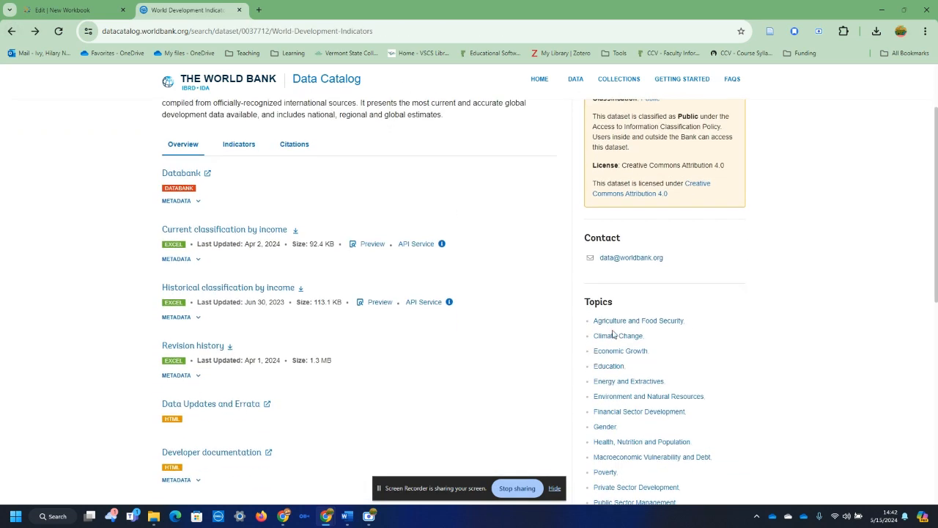
pyautogui.click(204, 175)
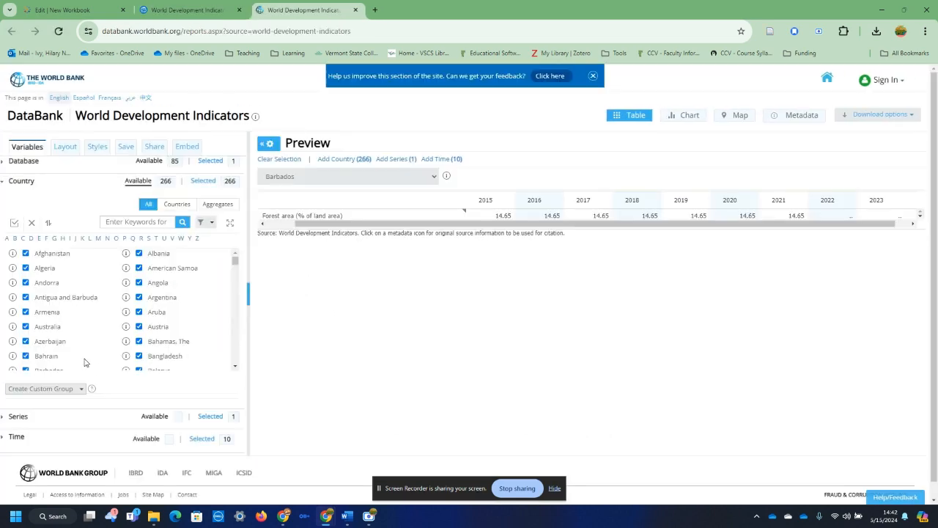
# Review the databases available for the report and the list of selected countries.
pyautogui.click(18, 160)
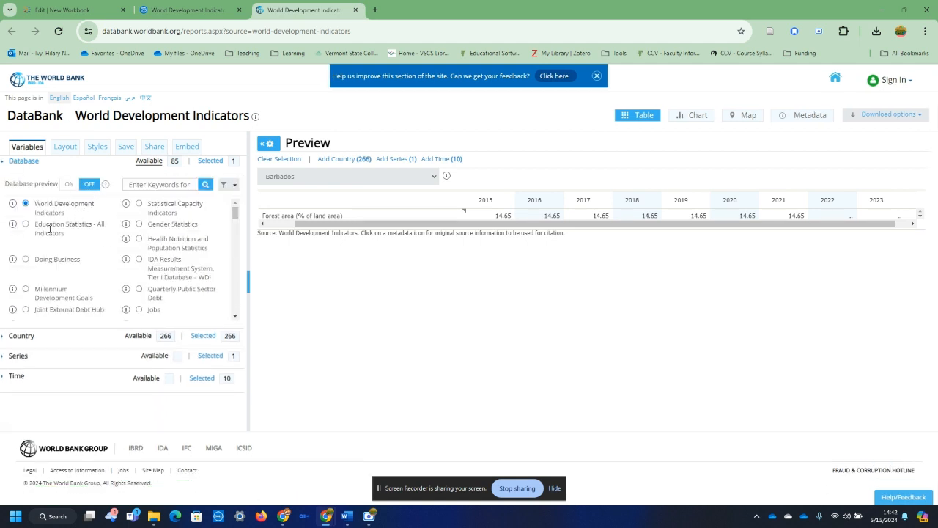
pyautogui.click(22, 162)
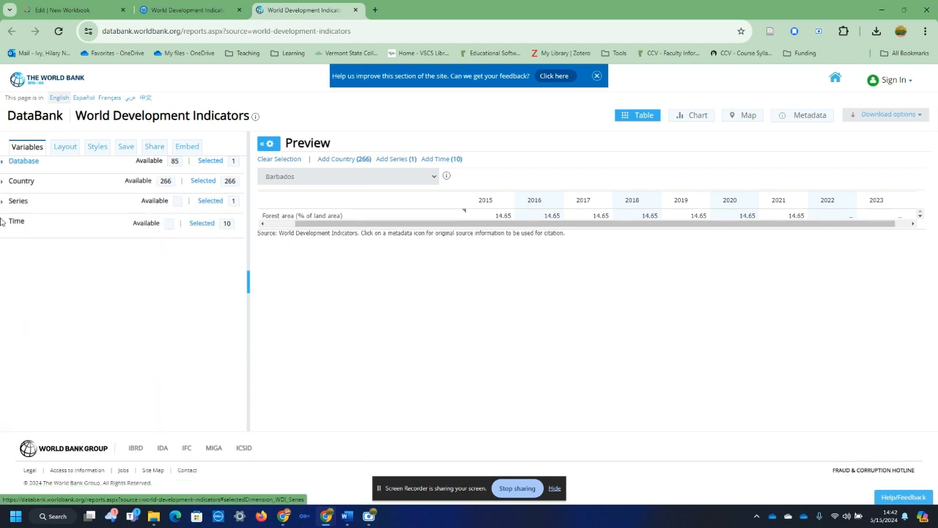
pyautogui.click(22, 181)
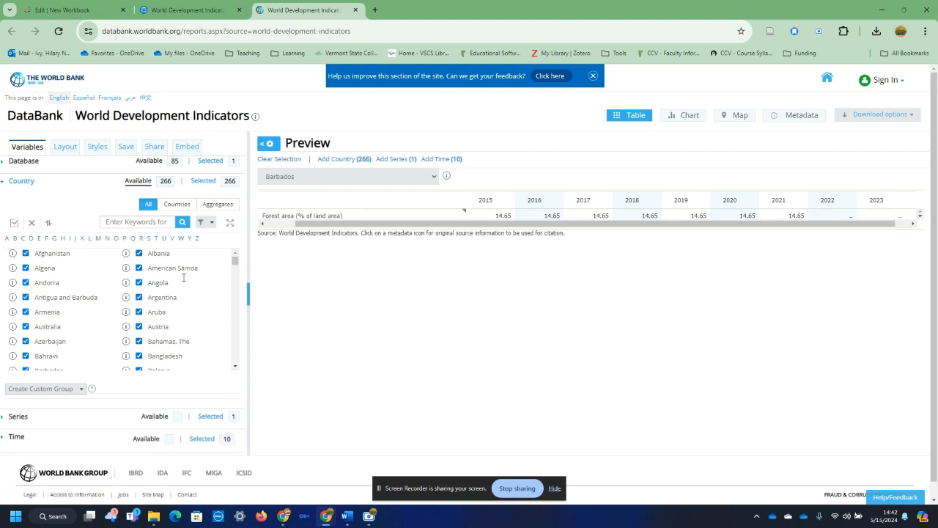
# Clear the country selection, try individual entries Algeria and American Samoa, then select all countries and apply the changes.
pyautogui.click(30, 224)
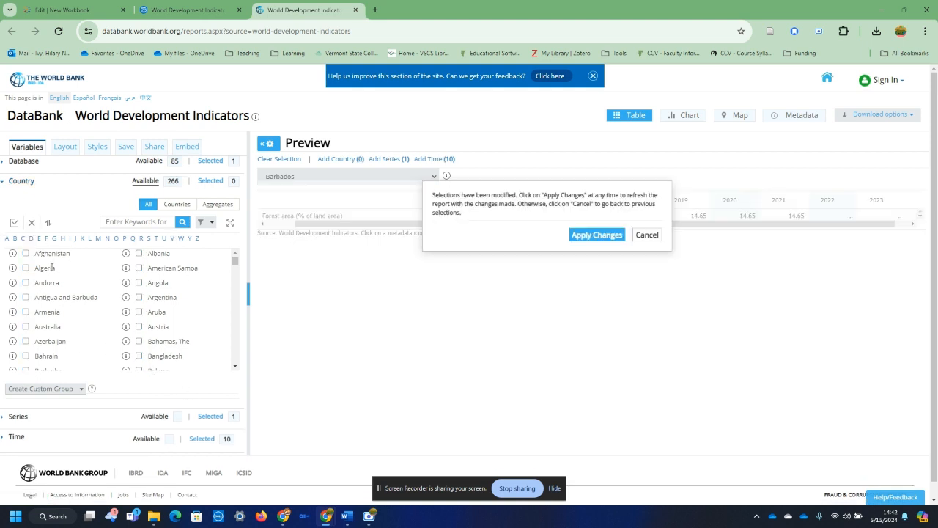
pyautogui.click(26, 268)
pyautogui.click(139, 268)
pyautogui.click(14, 224)
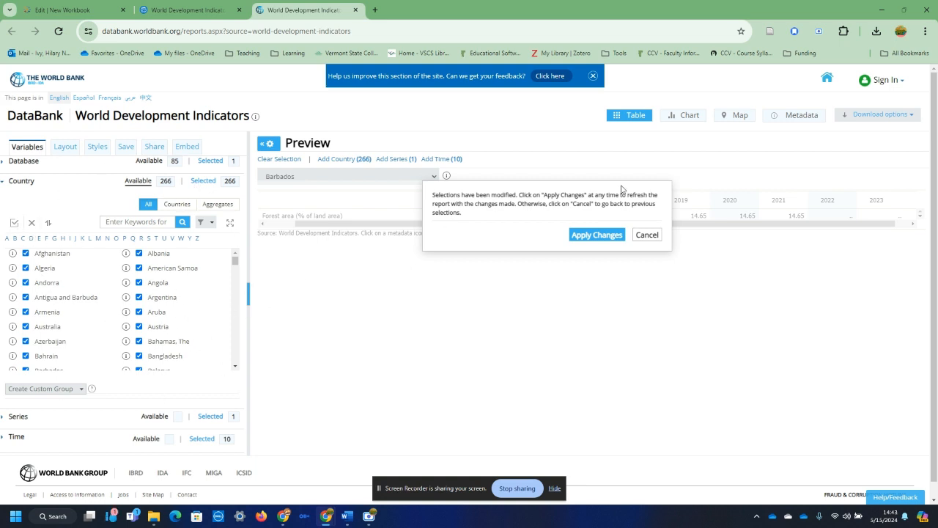
pyautogui.click(597, 234)
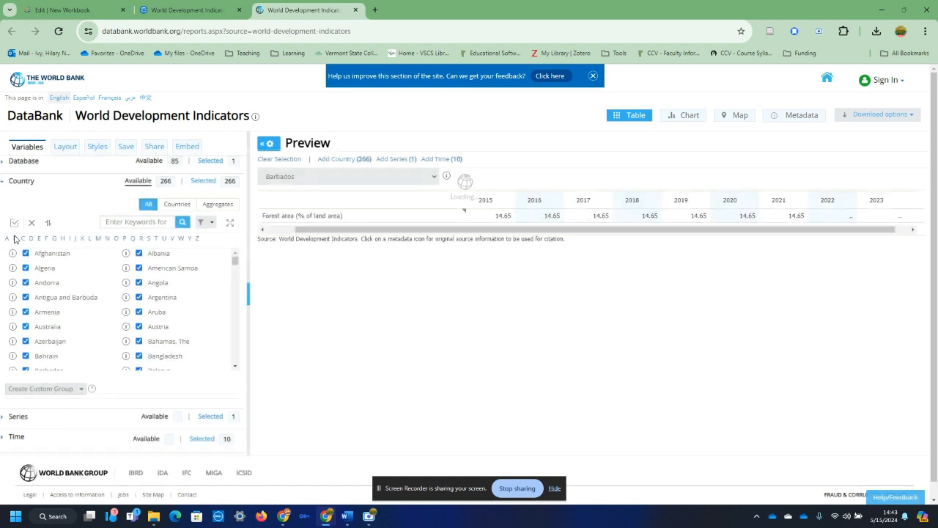
pyautogui.click(9, 182)
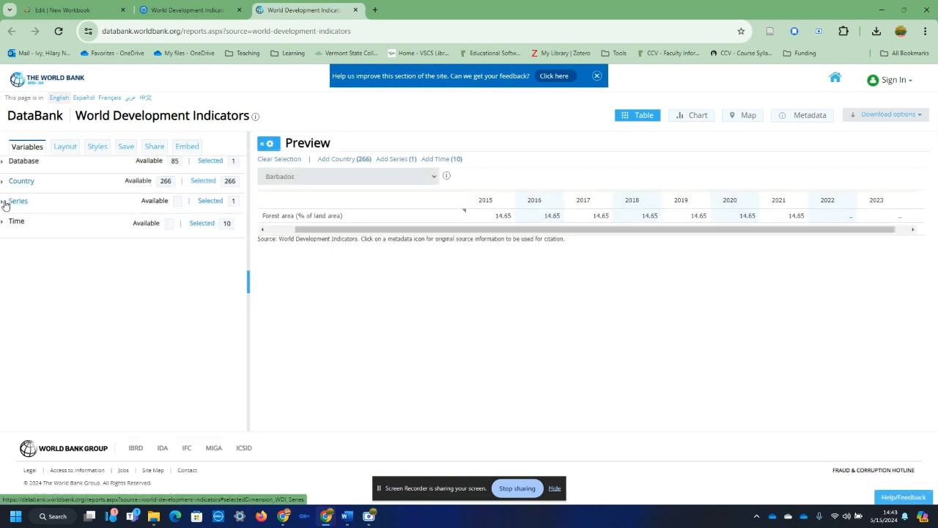
# Search the available series for "forest" and locate Forest area (% of land area).
pyautogui.click(14, 201)
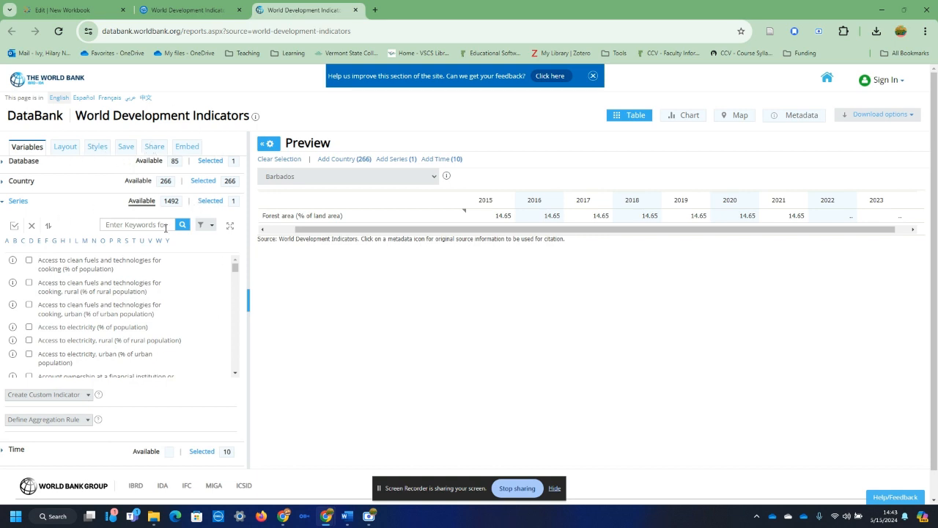
pyautogui.click(166, 227)
pyautogui.write('forest')
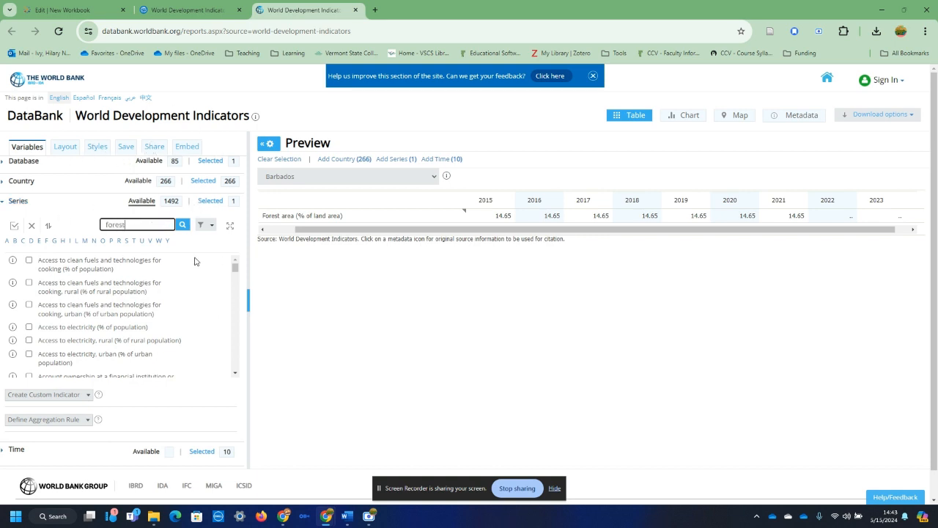
pyautogui.press('Return')
pyautogui.scroll(-3, 48, 336)
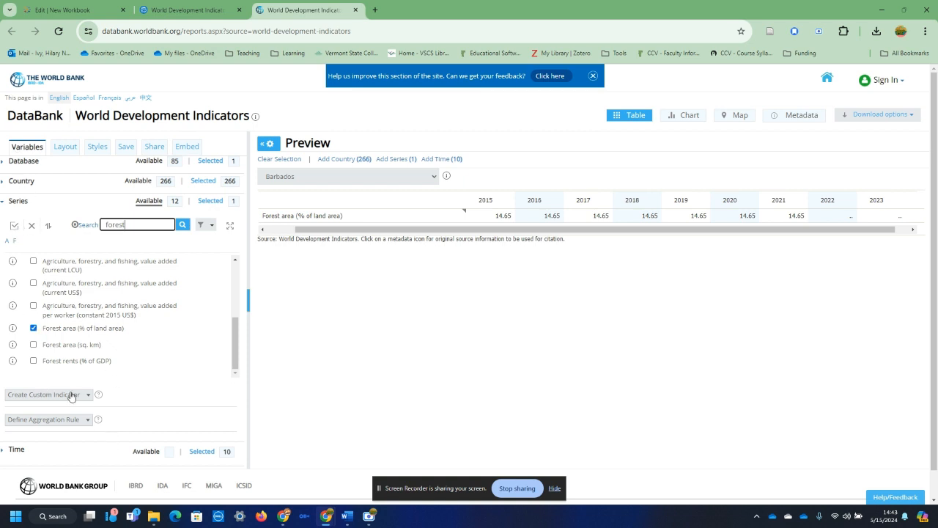
# Limit the report's time range to the 10 most recent years and apply the changes.
pyautogui.click(14, 448)
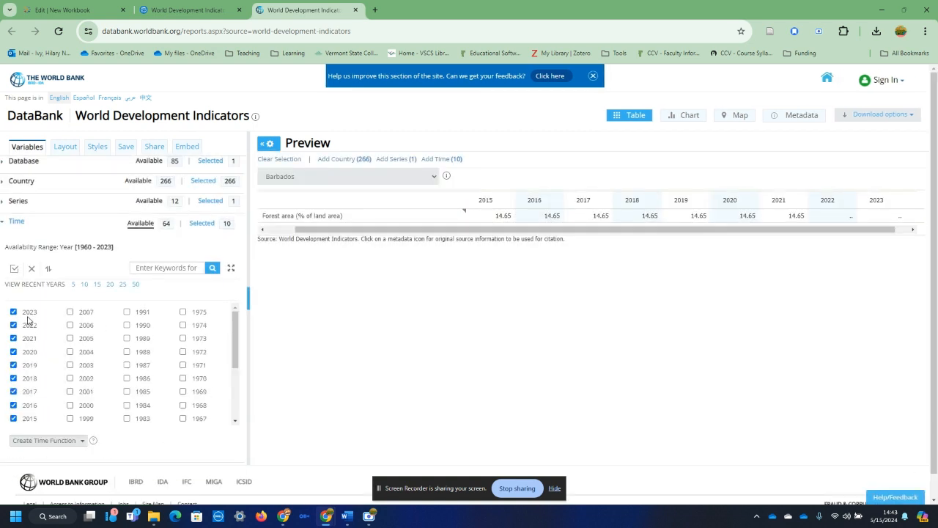
pyautogui.click(84, 284)
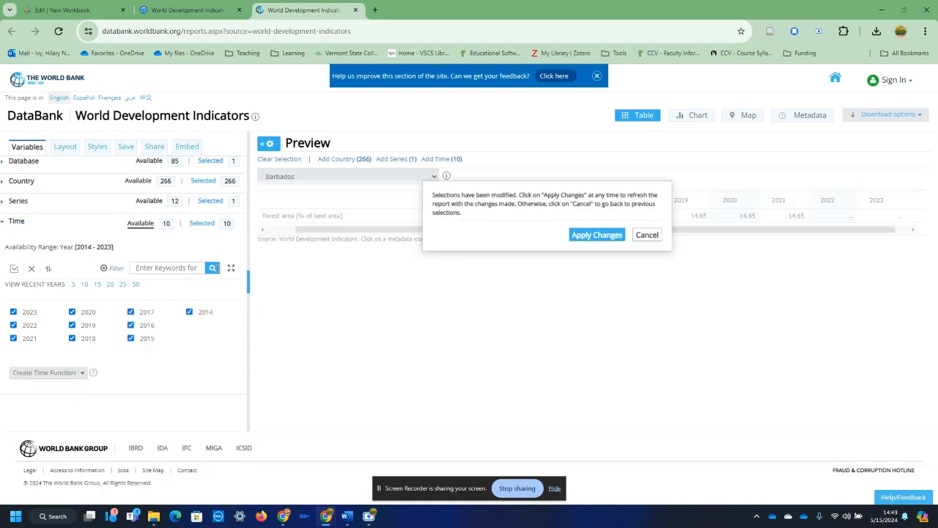
pyautogui.click(600, 234)
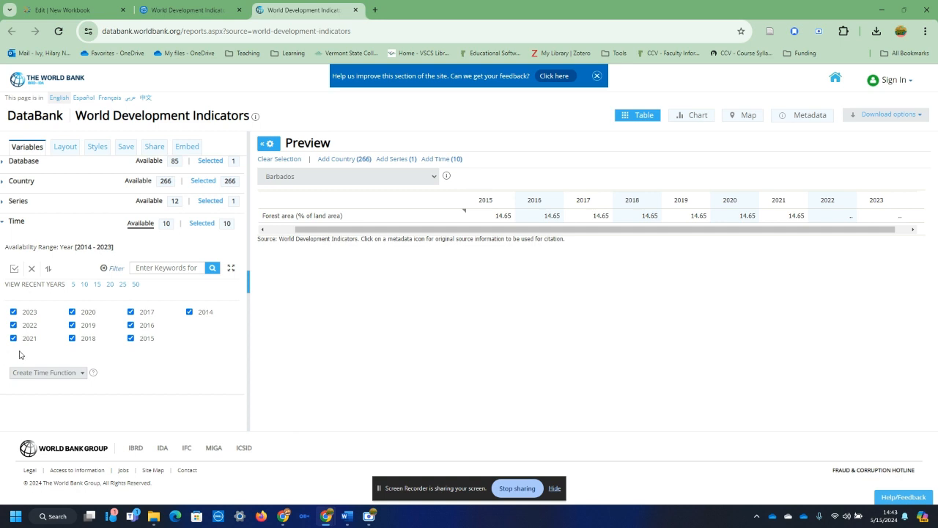
# Switch the preview table to the Upper middle income group.
pyautogui.click(403, 179)
pyautogui.scroll(-3, 349, 351)
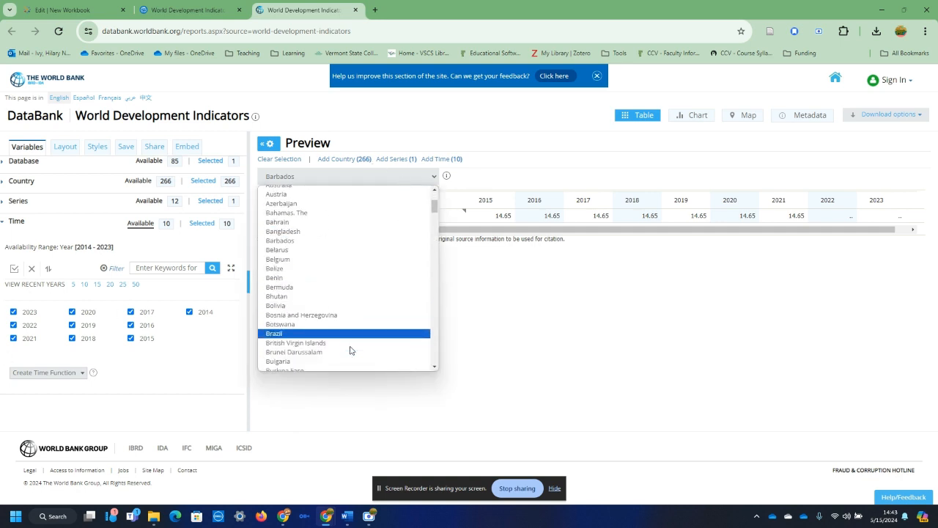
pyautogui.scroll(-20, 352, 335)
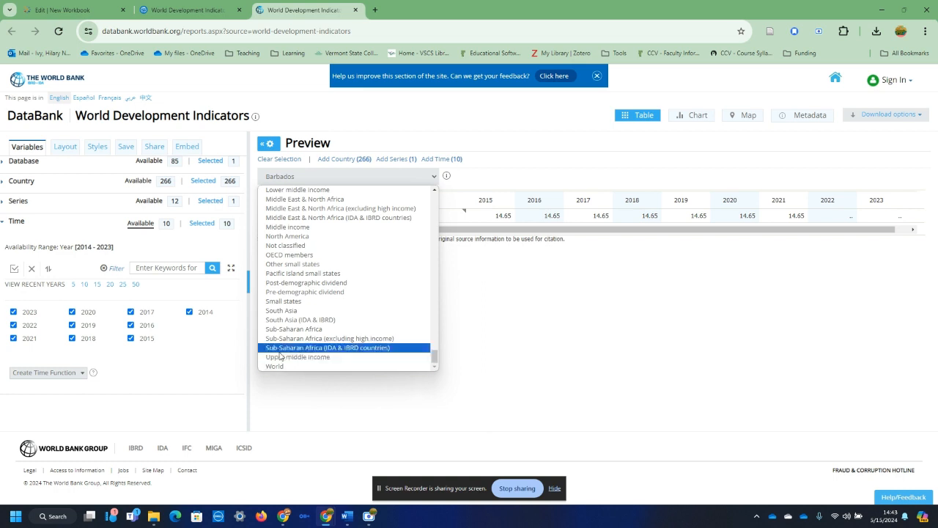
pyautogui.click(282, 357)
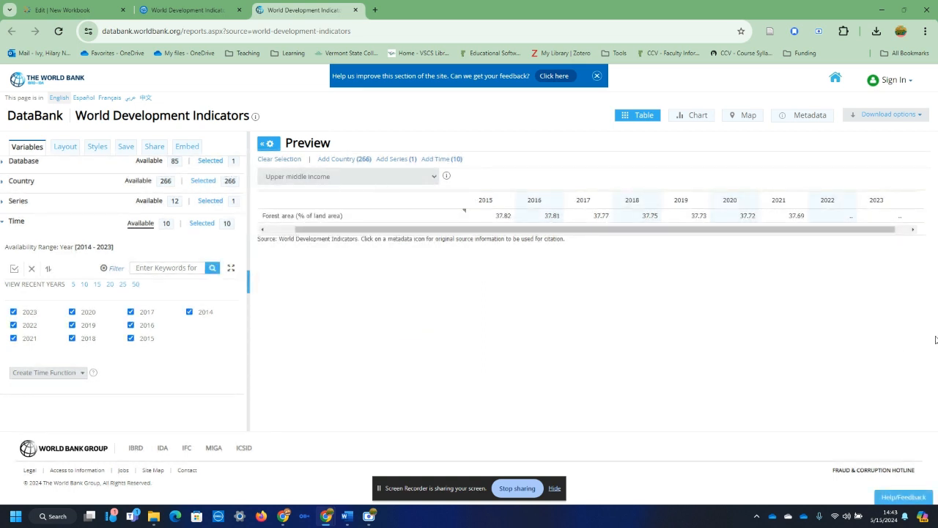
# Download the report data in CSV format and show the downloaded archive in its folder.
pyautogui.click(909, 117)
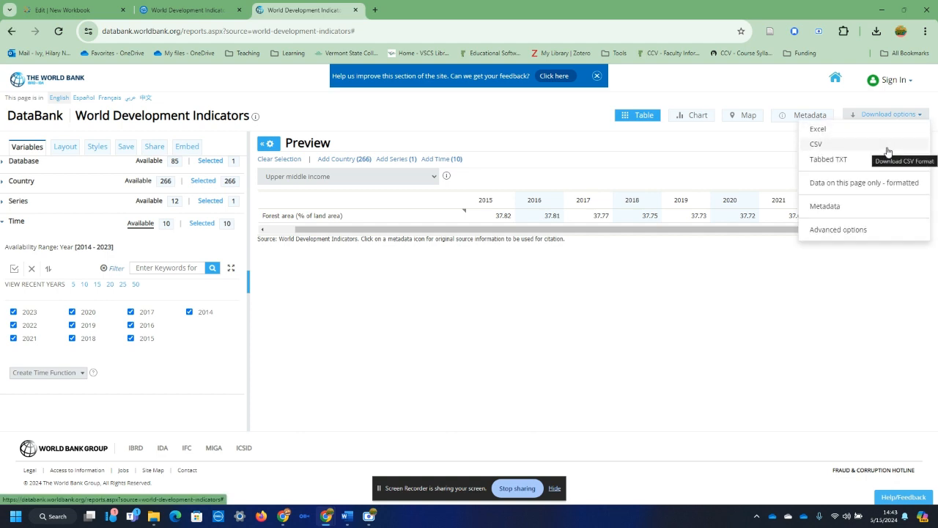
pyautogui.click(888, 151)
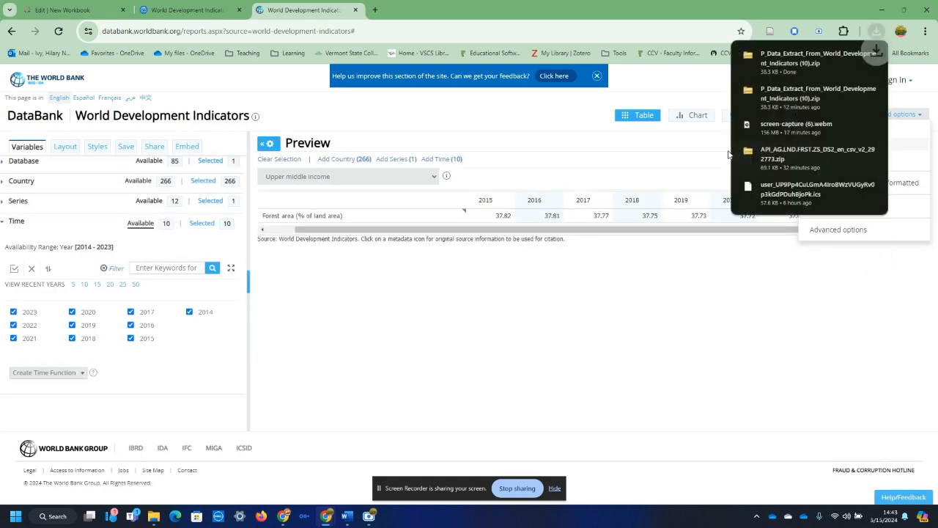
pyautogui.moveTo(825, 63)
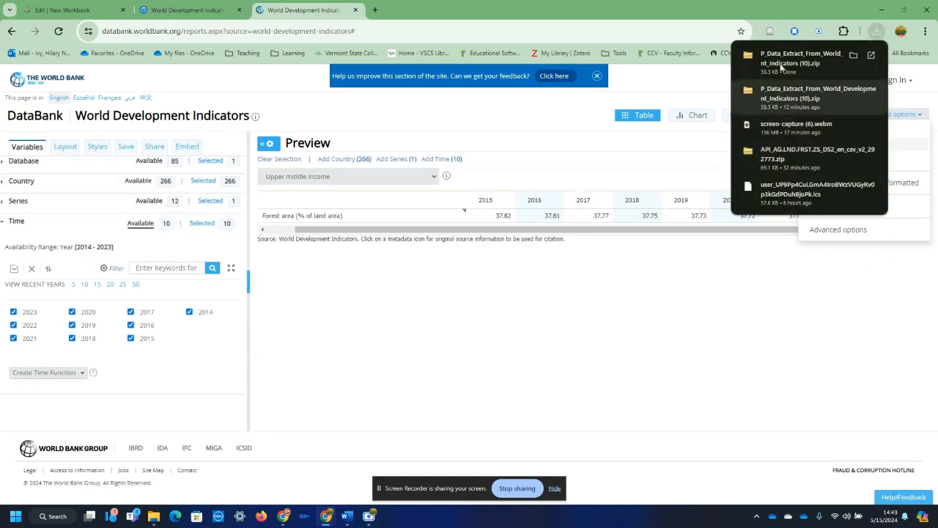
pyautogui.click(852, 56)
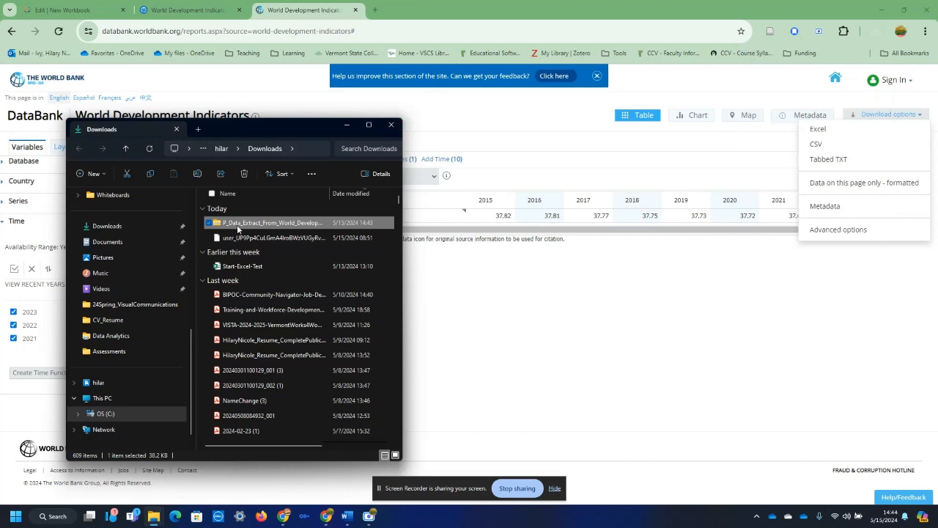
# Extract the downloaded archive into the data files folder within Teaching, CIS-1280 Intro to Data Analytics, and select the extracted Data file.
pyautogui.rightClick(238, 227)
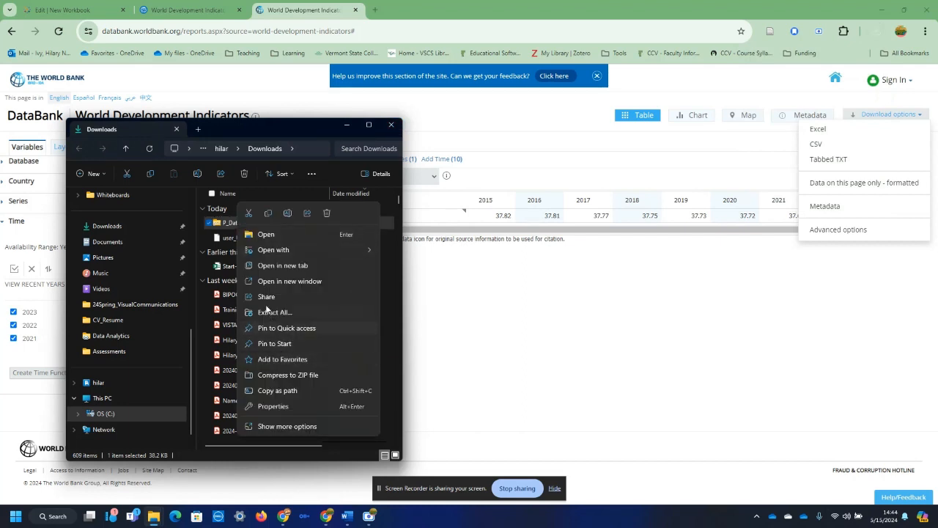
pyautogui.rightClick(223, 227)
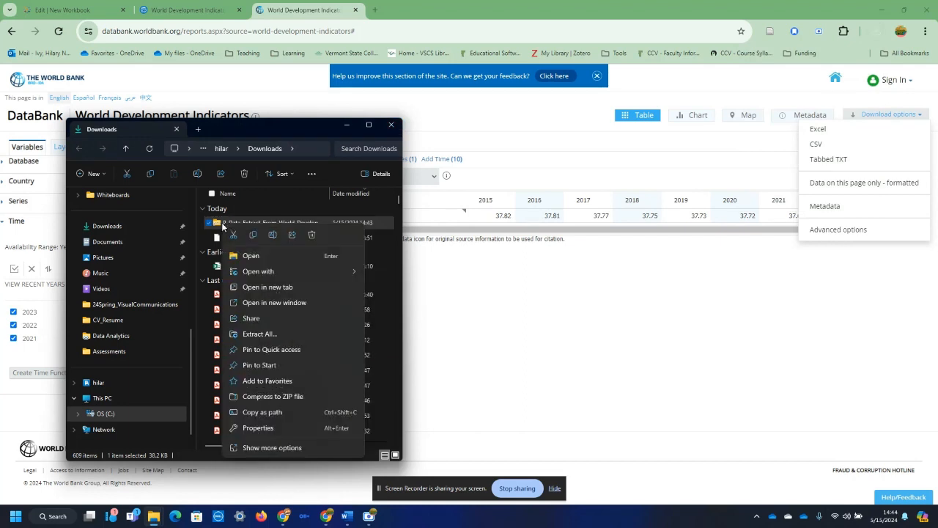
pyautogui.click(273, 333)
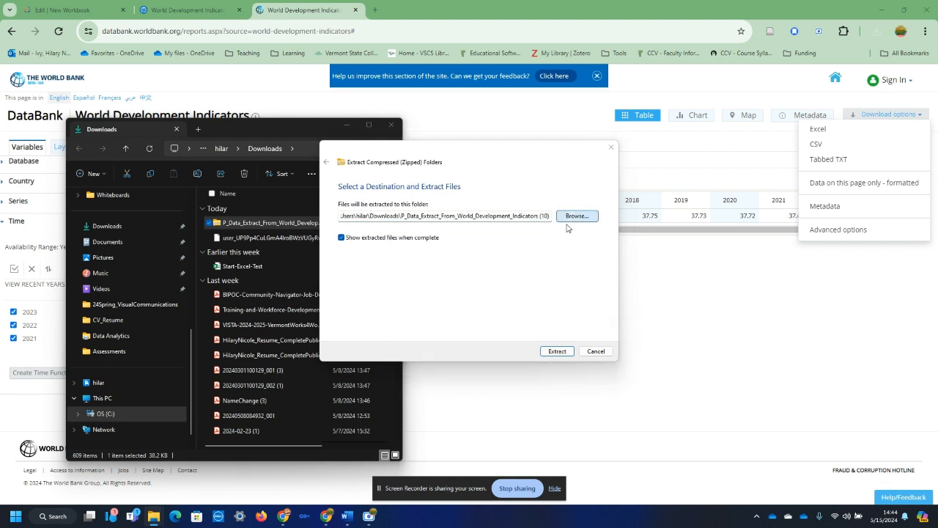
pyautogui.click(573, 218)
pyautogui.click(366, 315)
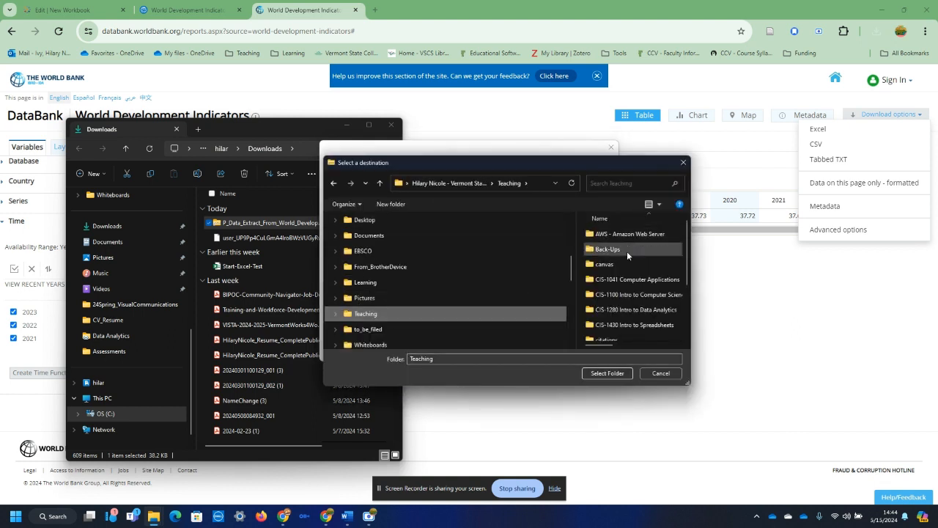
pyautogui.doubleClick(635, 308)
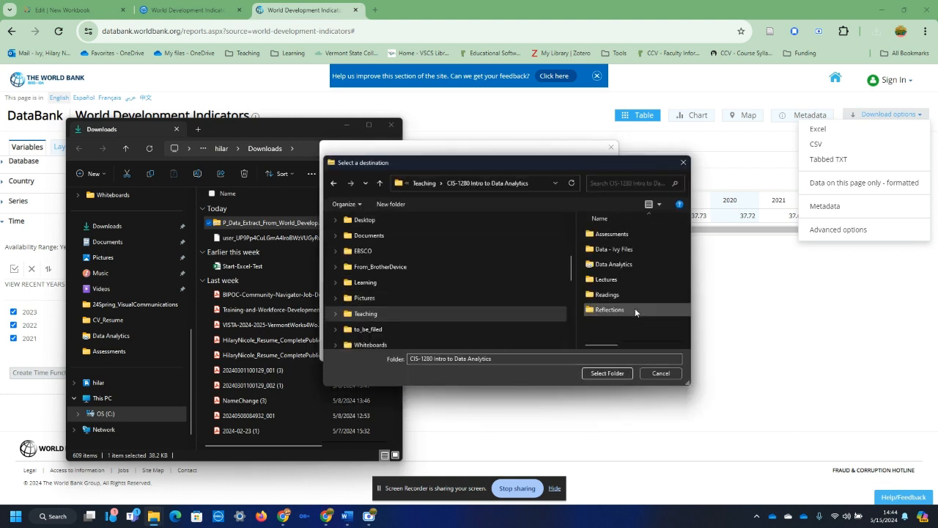
pyautogui.doubleClick(614, 249)
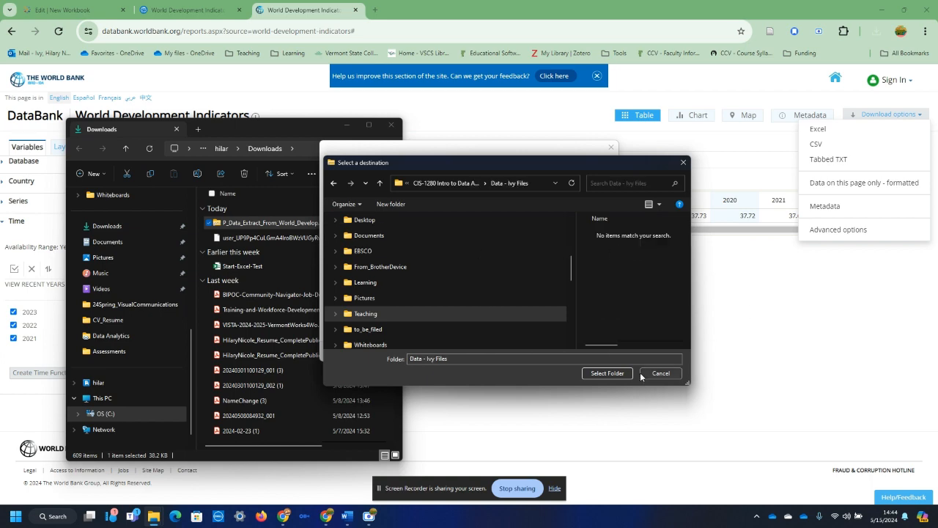
pyautogui.click(608, 373)
pyautogui.click(569, 351)
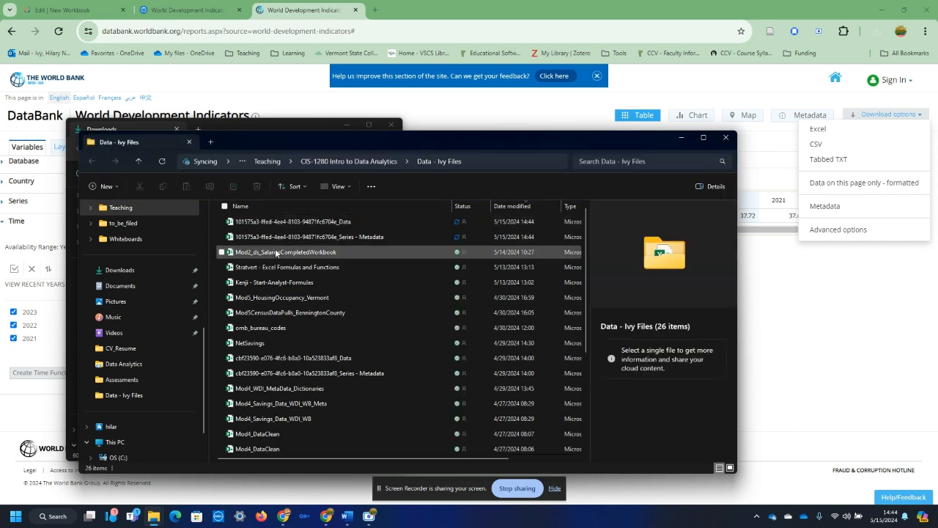
pyautogui.click(328, 220)
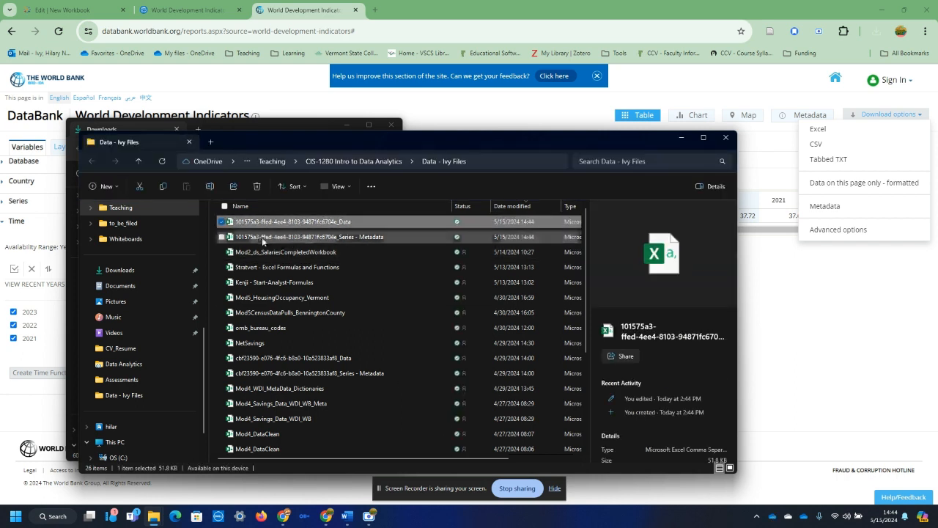
# Select the extracted Series - Metadata file, switch to Excel and create a blank workbook in a maximized window.
pyautogui.click(342, 238)
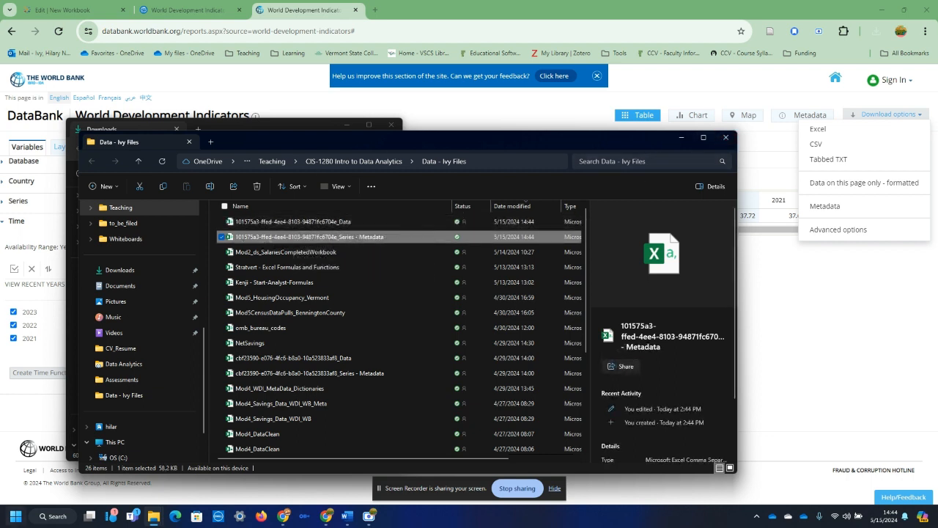
pyautogui.click(13, 519)
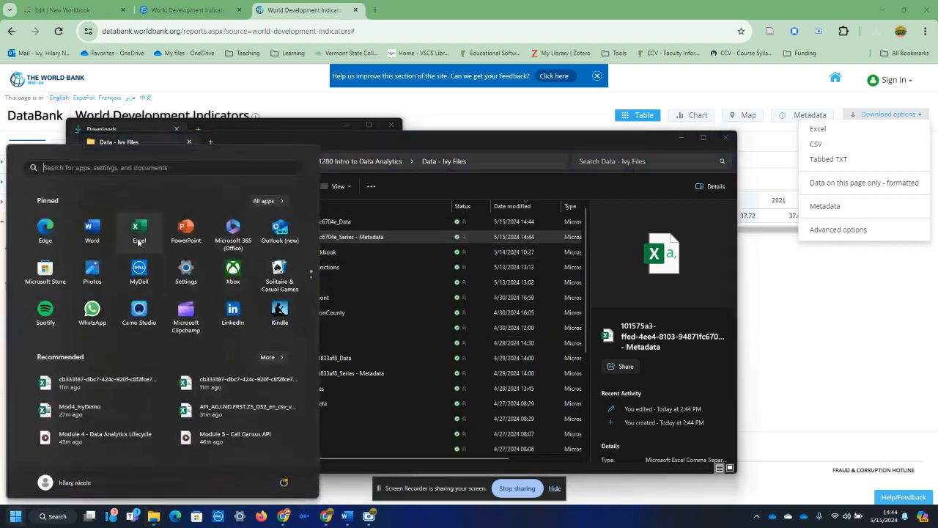
pyautogui.click(529, 328)
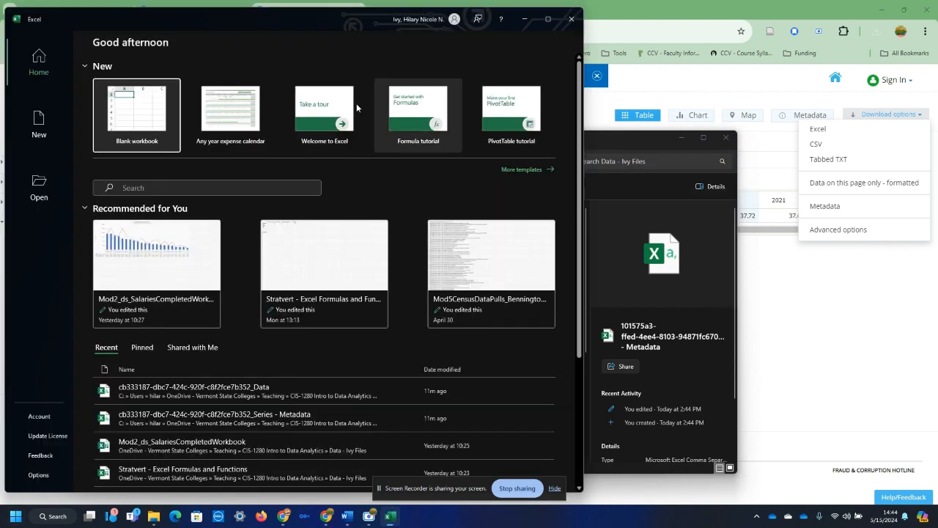
pyautogui.click(166, 94)
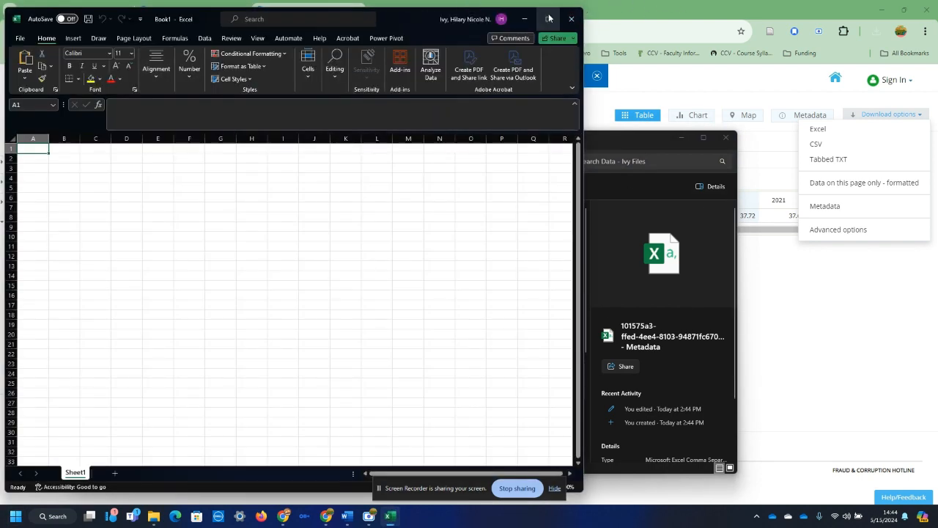
pyautogui.click(549, 18)
pyautogui.click(200, 31)
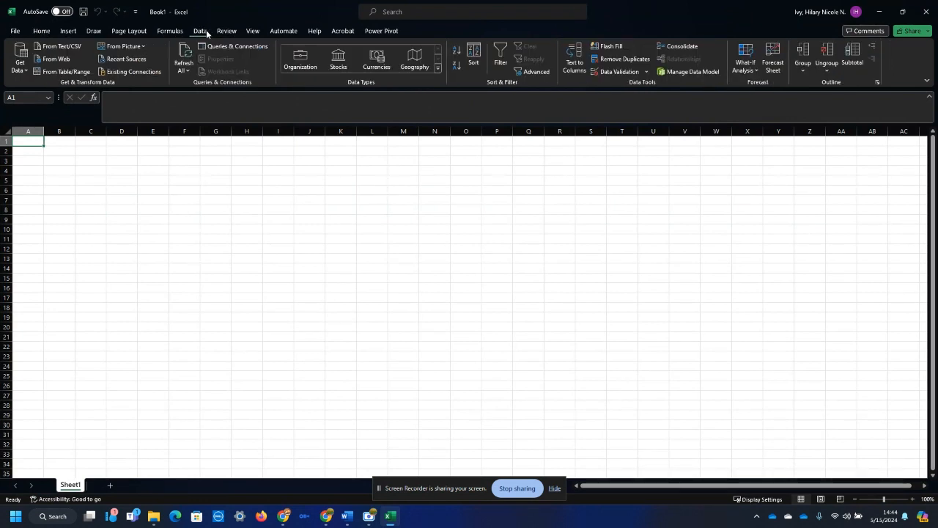
pyautogui.click(19, 73)
pyautogui.moveTo(22, 90)
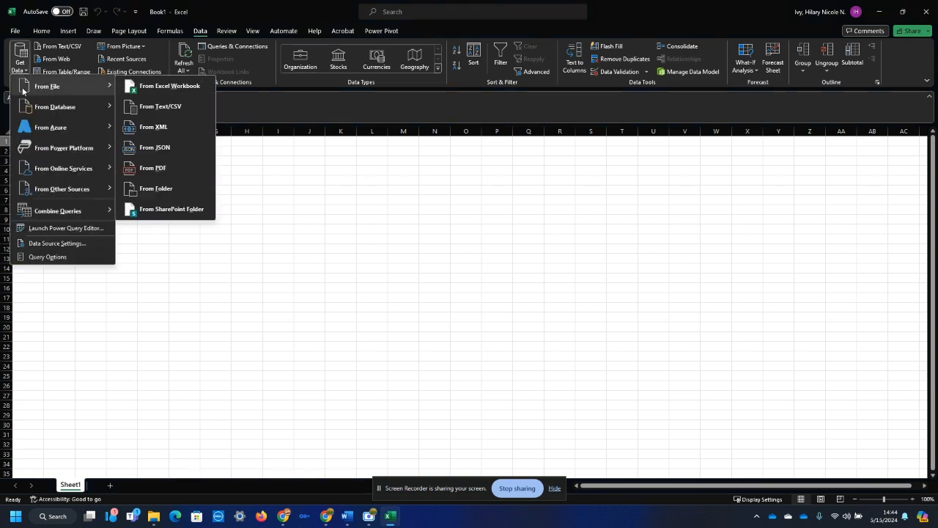
pyautogui.click(186, 111)
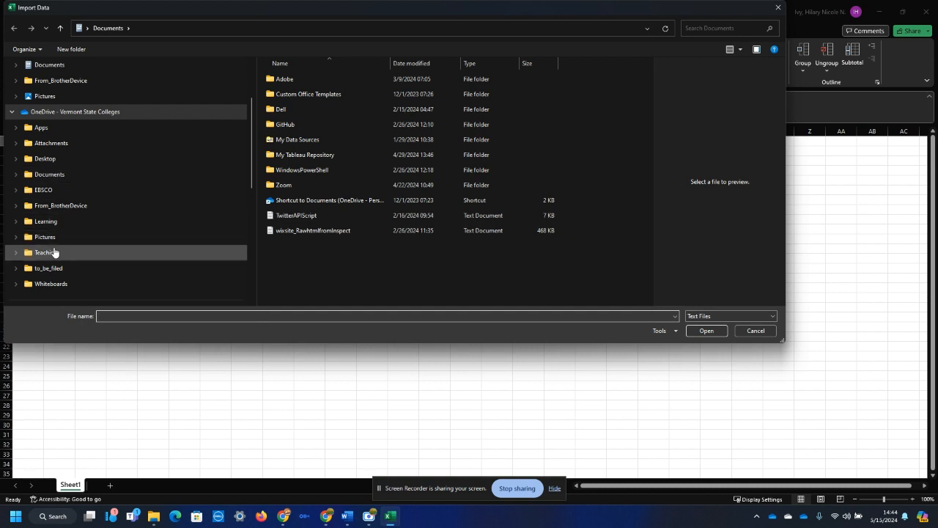
pyautogui.doubleClick(312, 158)
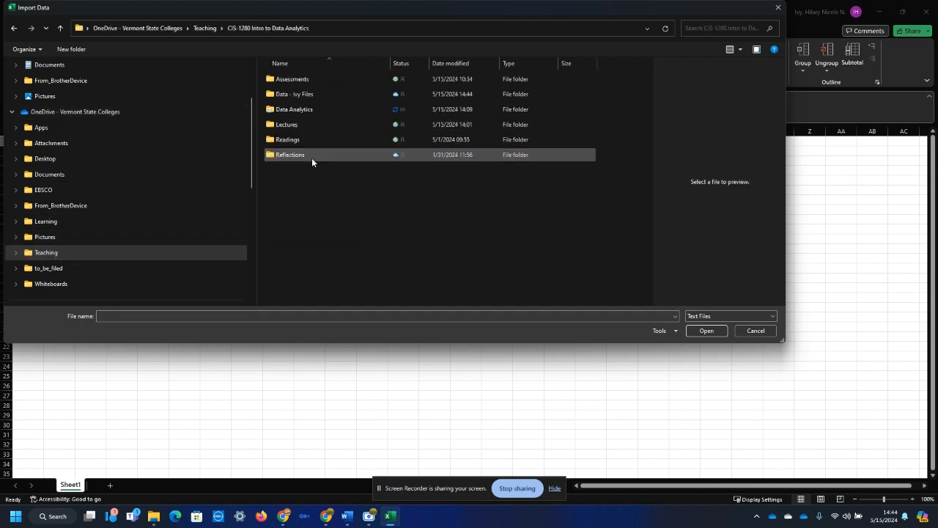
pyautogui.doubleClick(295, 94)
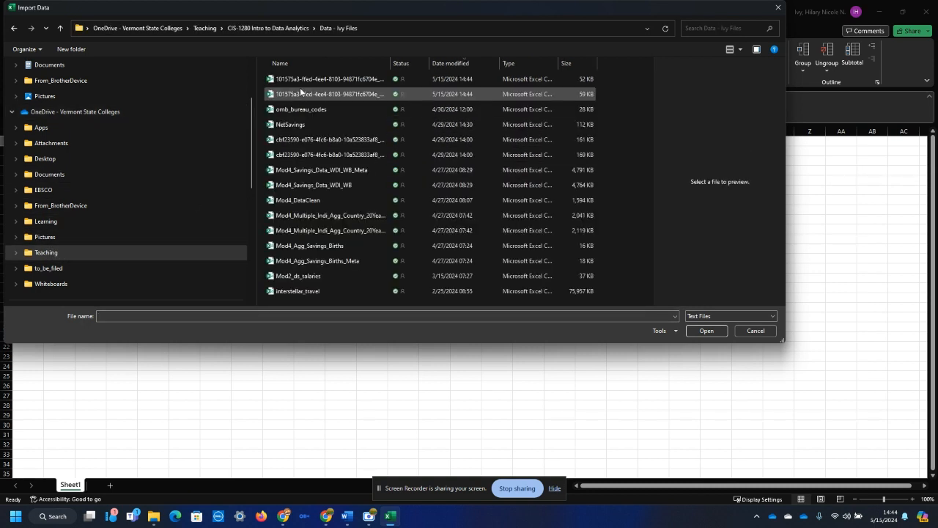
pyautogui.moveTo(390, 63); pyautogui.dragTo(457, 64)
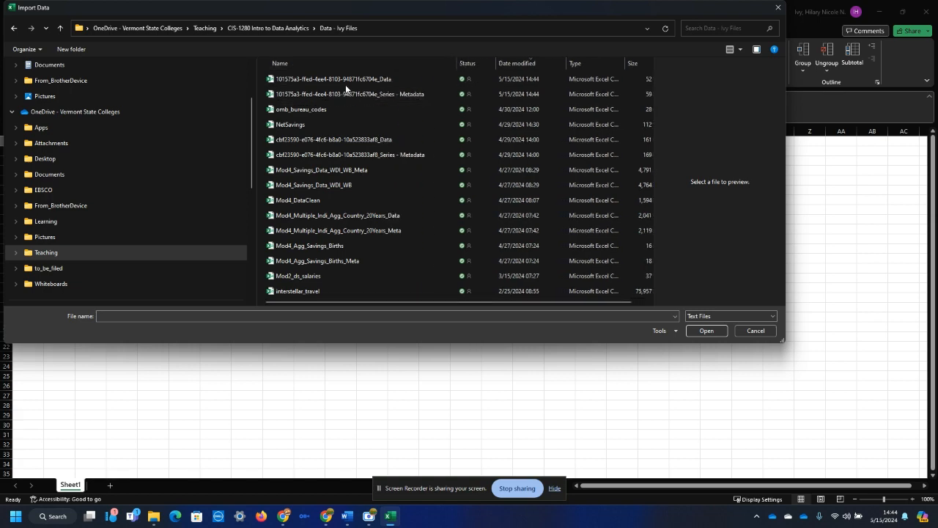
pyautogui.click(285, 82)
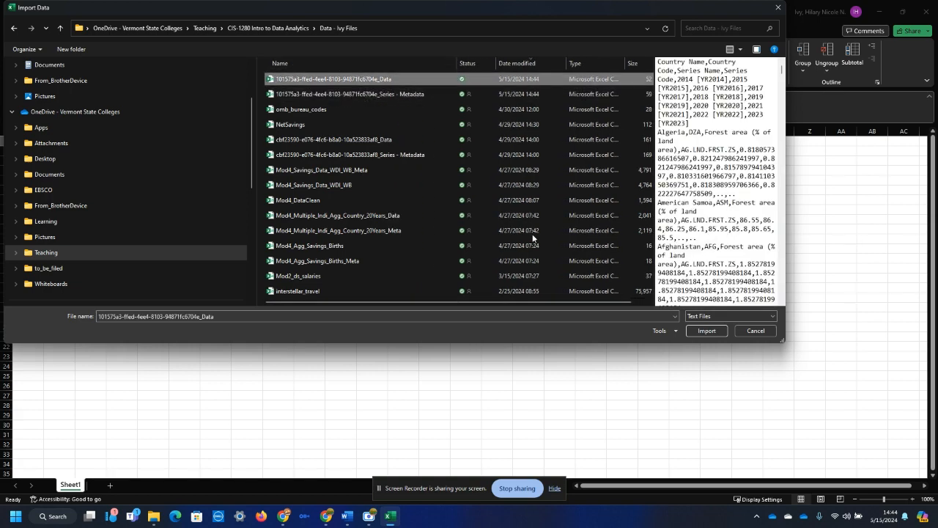
pyautogui.click(708, 331)
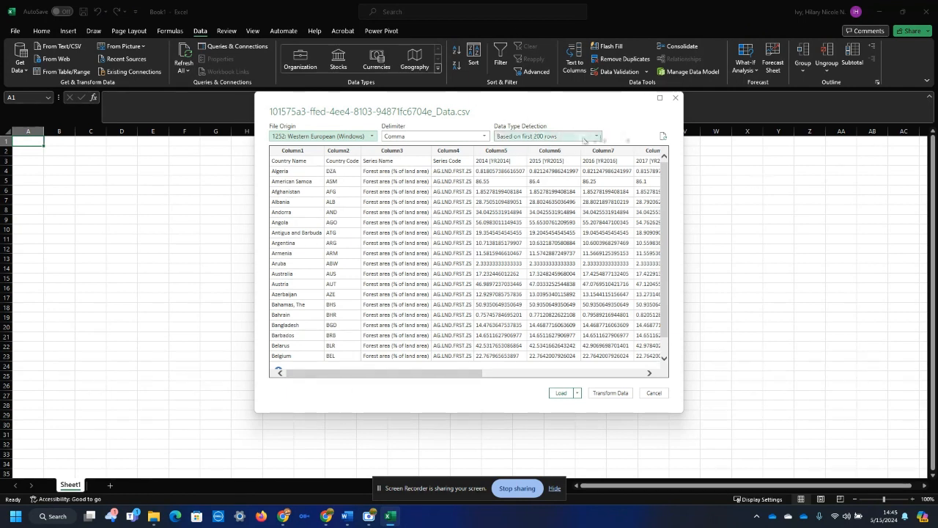
# Keep data type detection based on the first 200 rows and open the CSV data for transformation in Power Query Editor.
pyautogui.click(562, 136)
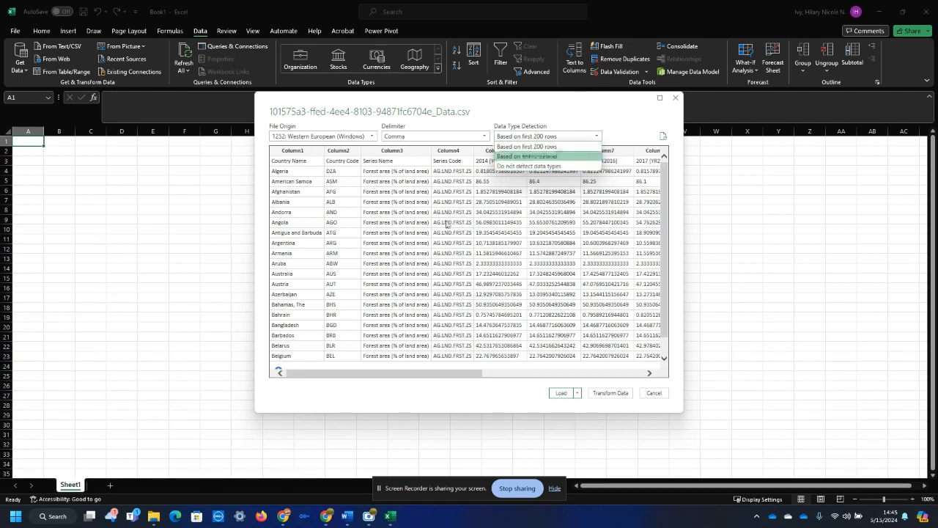
pyautogui.click(590, 134)
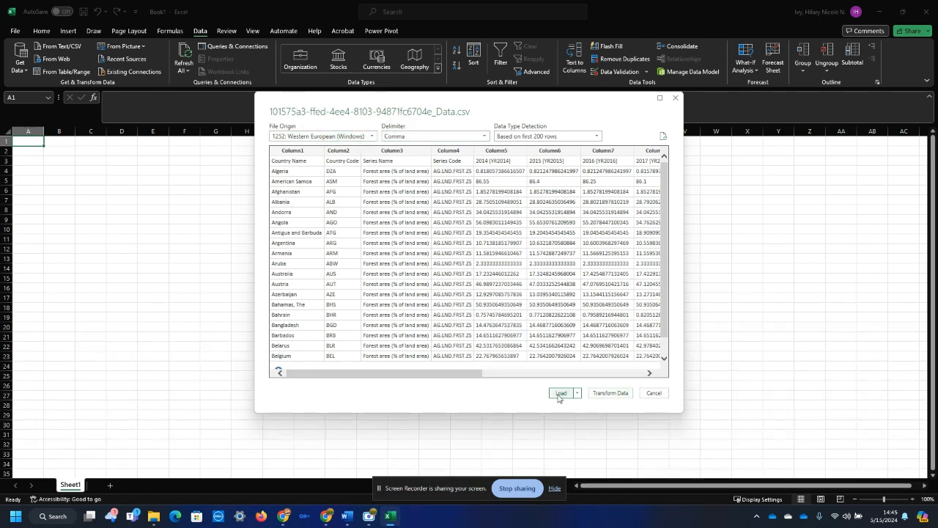
pyautogui.click(609, 393)
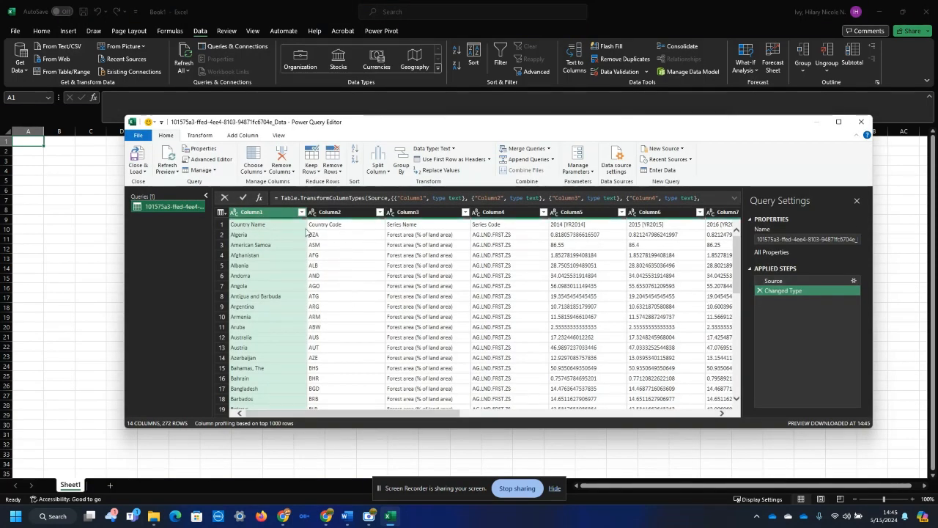
# Promote the first row, containing Country Name and Country Code, to the query's column headers.
pyautogui.click(221, 225)
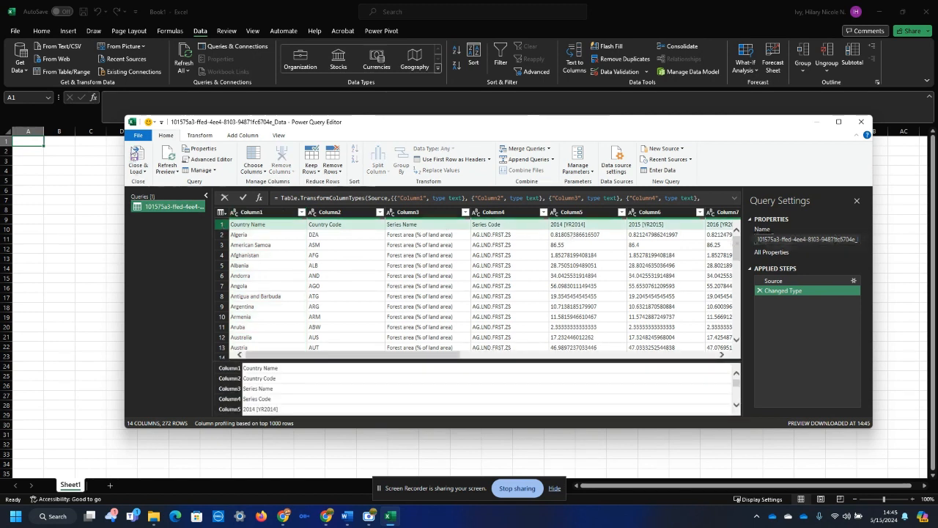
pyautogui.click(442, 157)
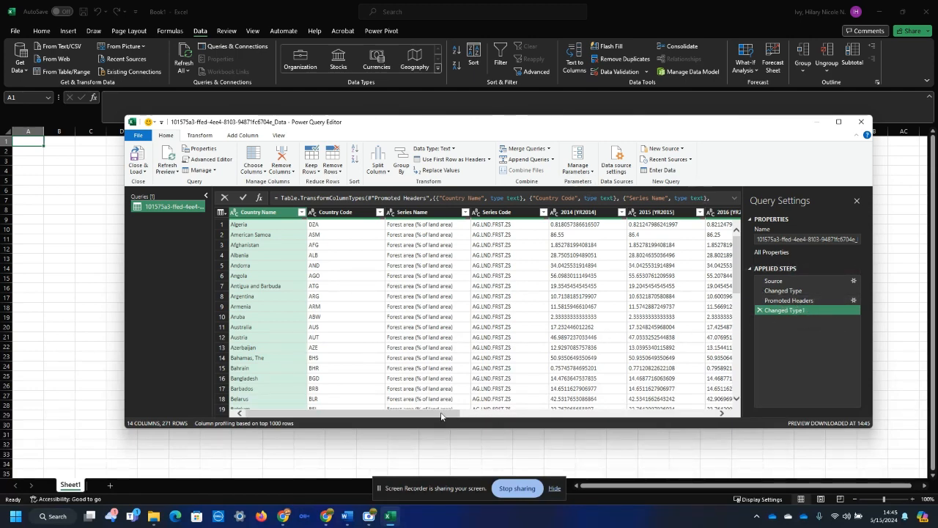
pyautogui.moveTo(441, 416); pyautogui.dragTo(348, 430)
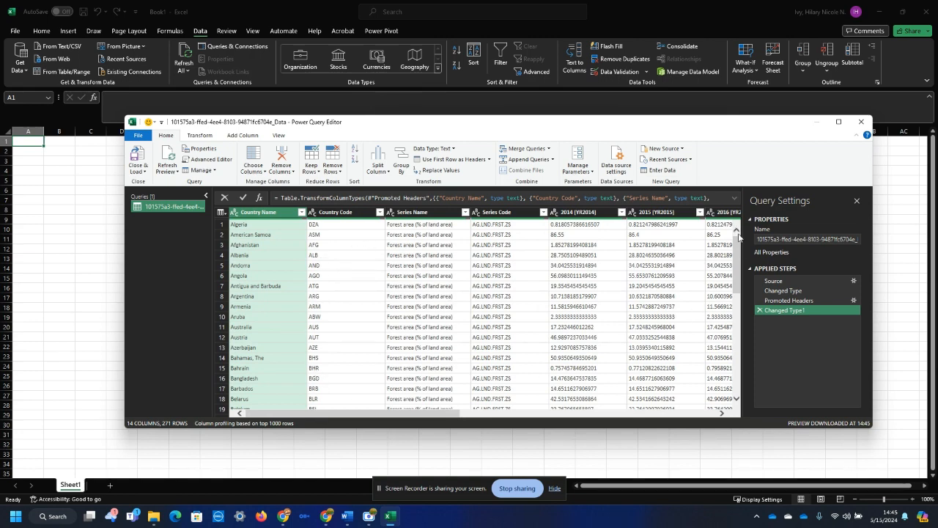
# Remove the bottom 5 rows, which hold blank lines and database notes, from the query.
pyautogui.moveTo(739, 267); pyautogui.dragTo(739, 456)
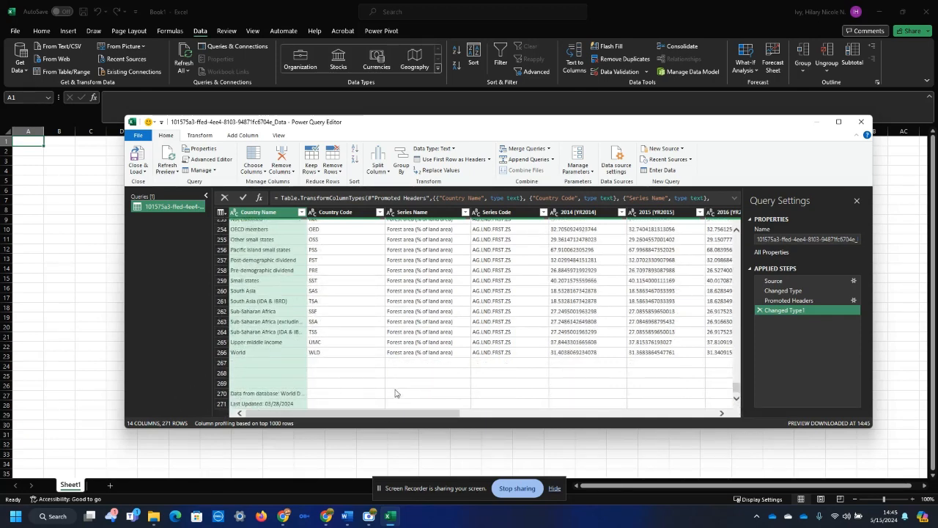
pyautogui.click(335, 168)
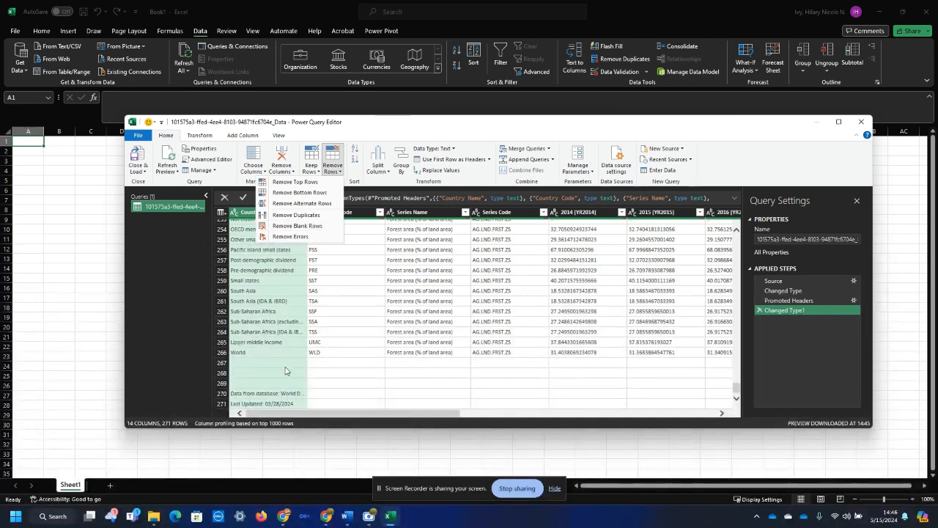
pyautogui.click(318, 194)
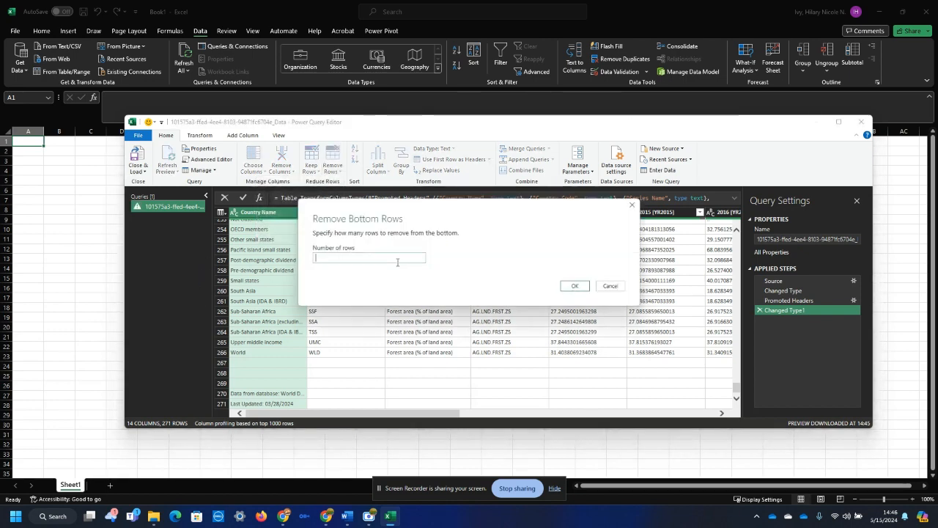
pyautogui.press('Return')
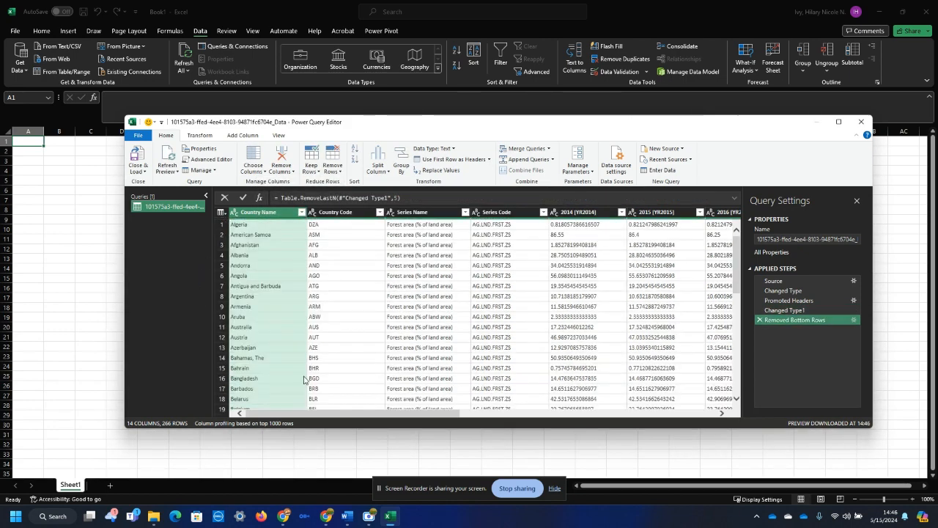
# Replace the ".." values in the 2014 [YR2014] column with NULL.
pyautogui.moveTo(736, 250); pyautogui.dragTo(742, 412)
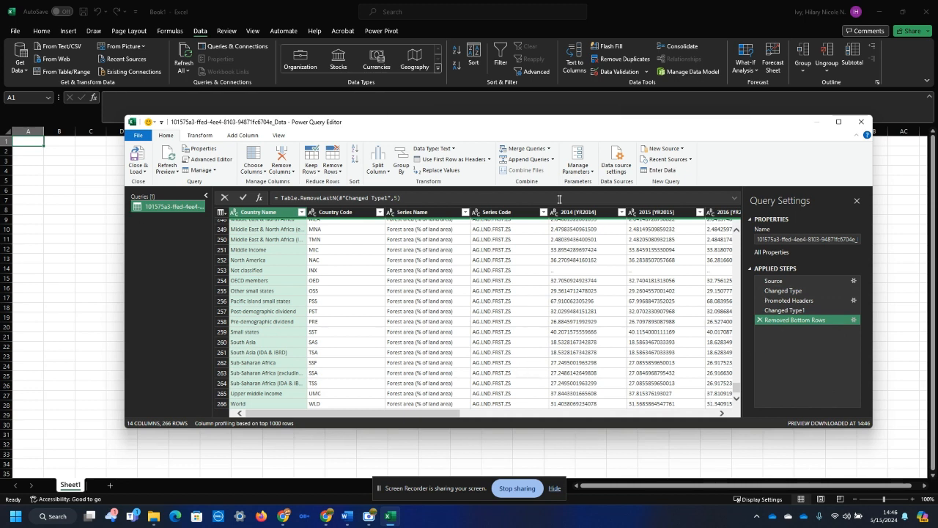
pyautogui.click(561, 273)
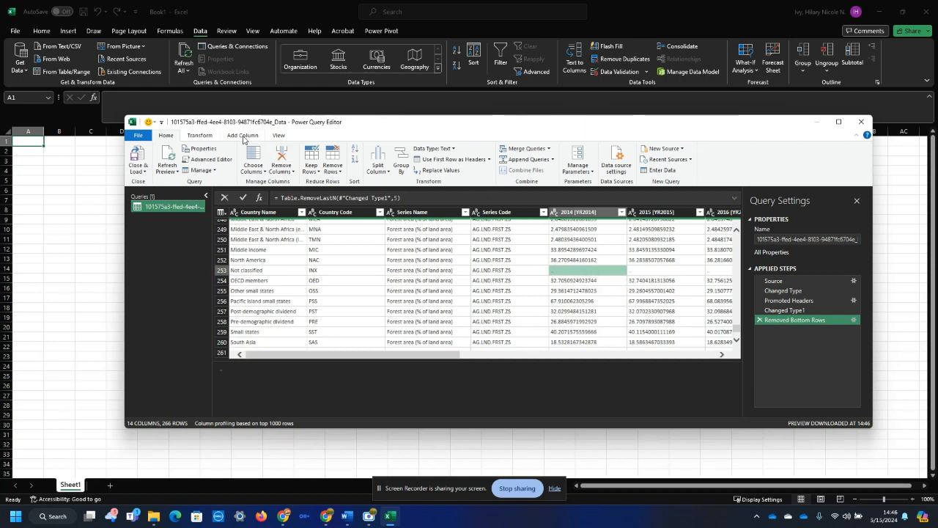
pyautogui.click(200, 136)
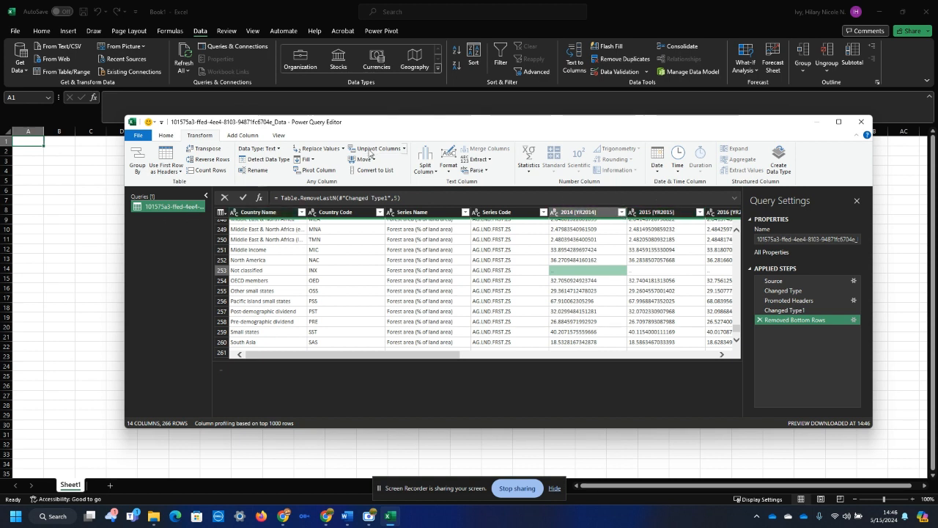
pyautogui.click(342, 149)
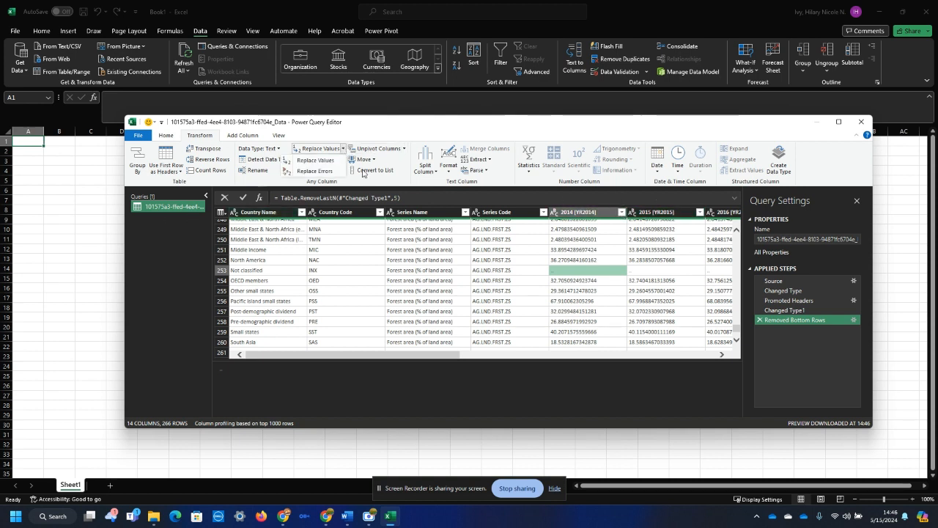
pyautogui.click(332, 160)
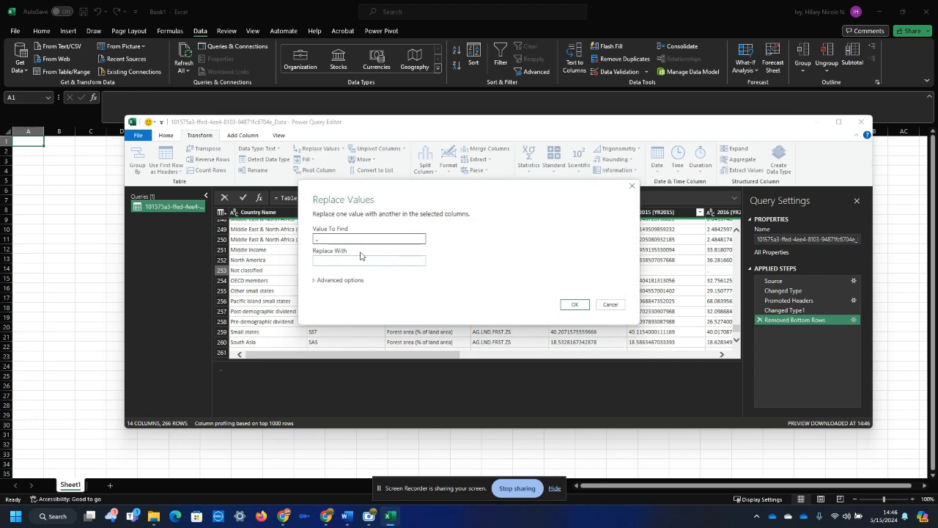
pyautogui.click(316, 241)
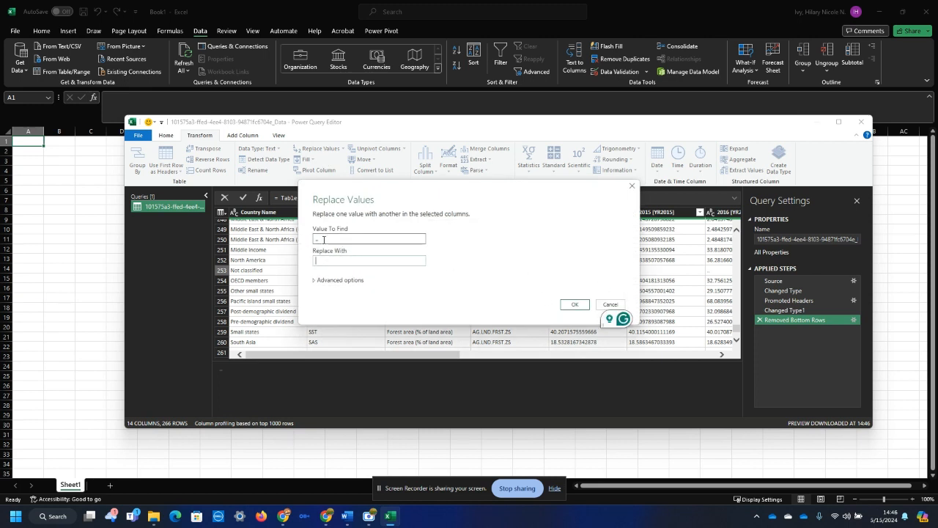
pyautogui.click(314, 261)
pyautogui.write('NULL')
pyautogui.click(334, 279)
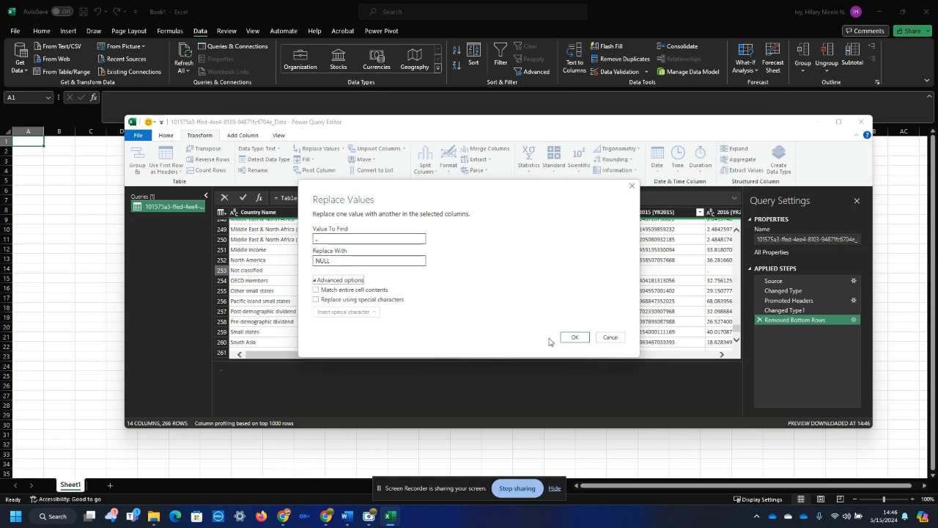
pyautogui.click(578, 339)
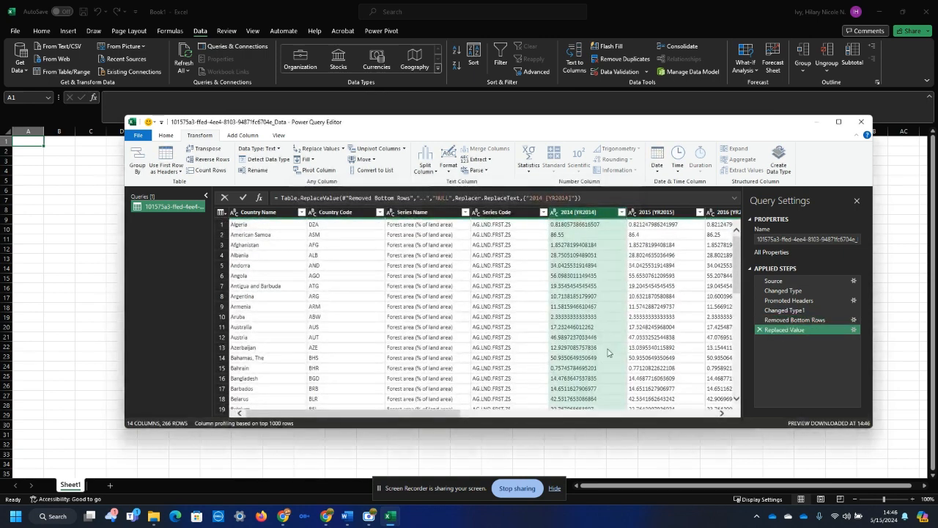
# Check the replaced value in the 2014 [YR2014] column at the Hong Kong SAR, China row.
pyautogui.scroll(-10, 607, 353)
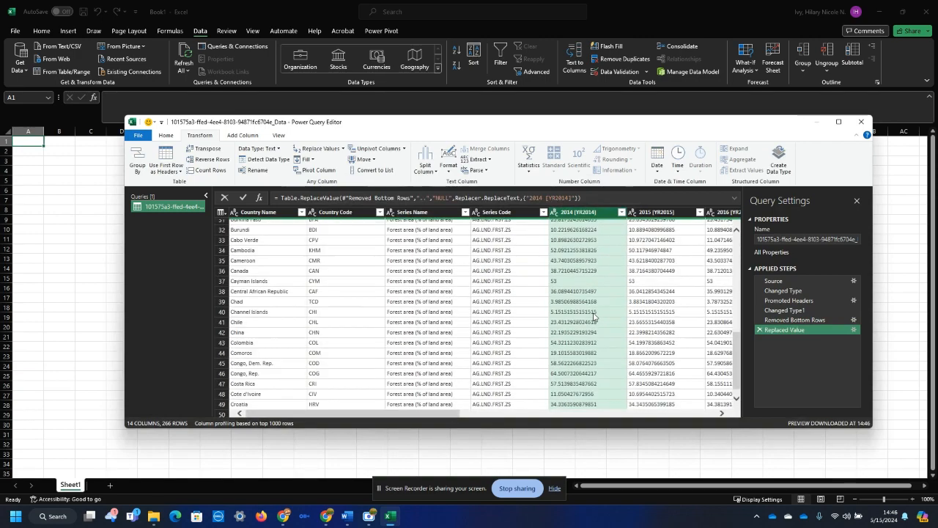
pyautogui.scroll(-15, 594, 317)
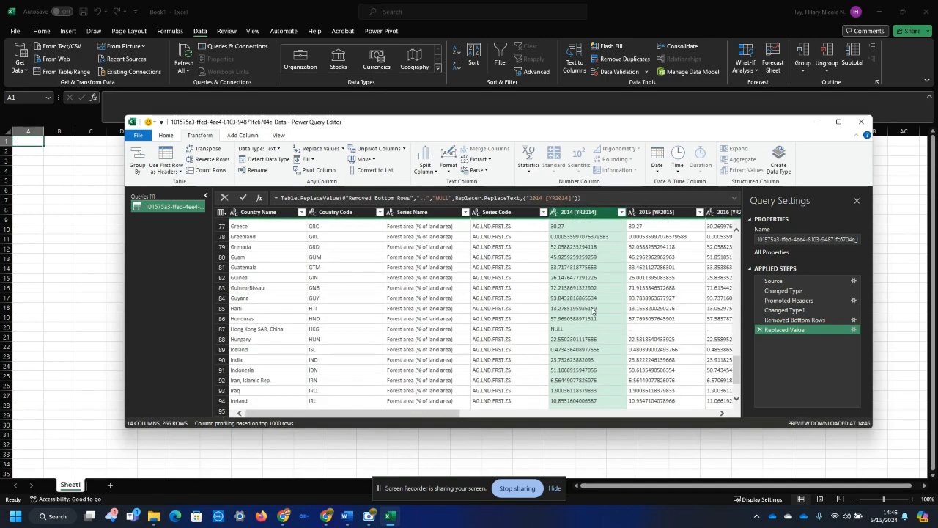
pyautogui.scroll(-2, 592, 310)
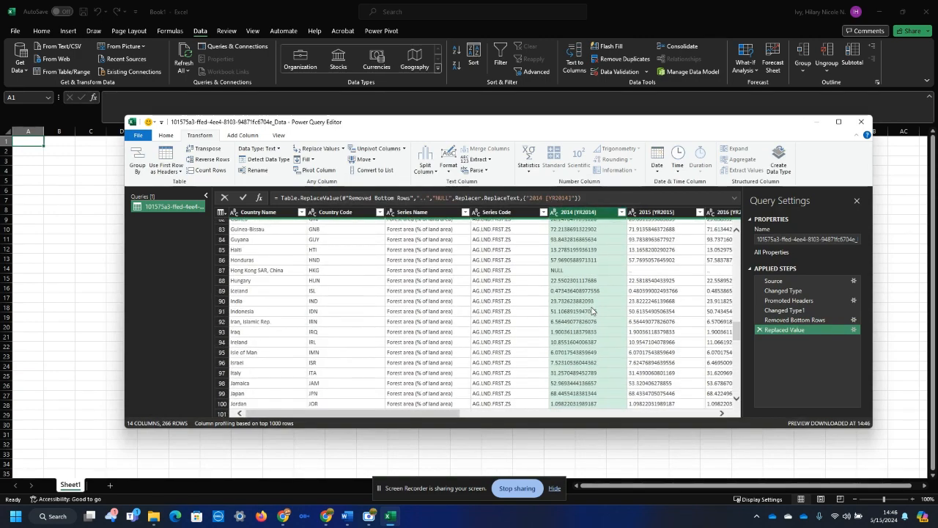
pyautogui.click(577, 272)
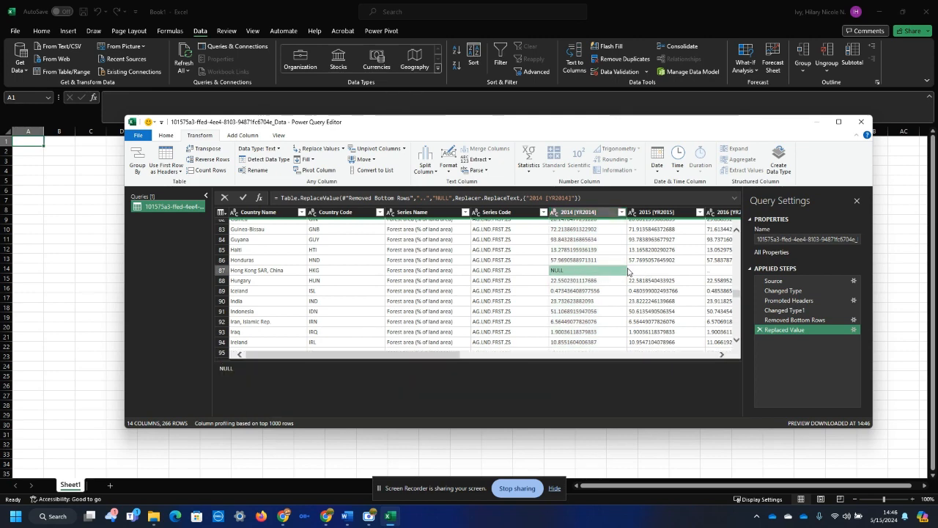
# Replace the ".." values with NULL in all year columns from 2014 [YR2014] through 2023 [YR2023].
pyautogui.click(219, 213)
pyautogui.click(265, 213)
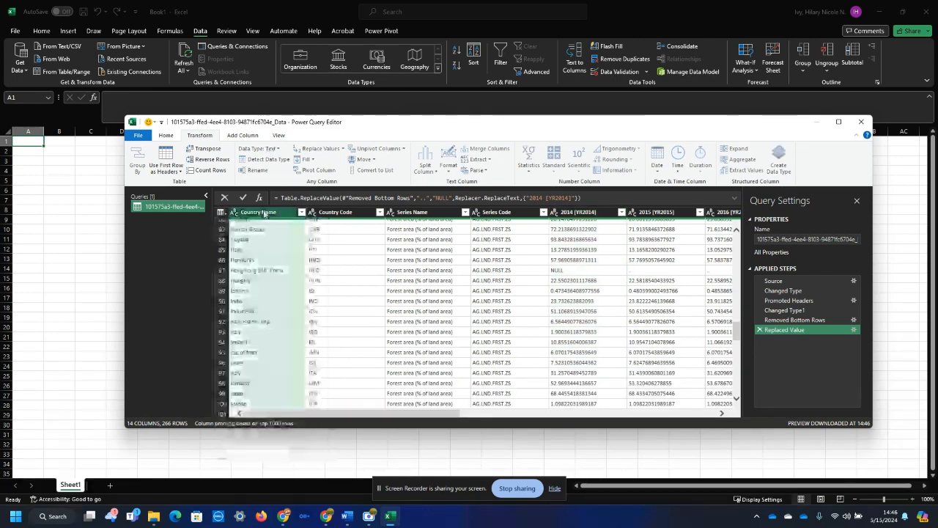
pyautogui.click(670, 214)
pyautogui.click(584, 214)
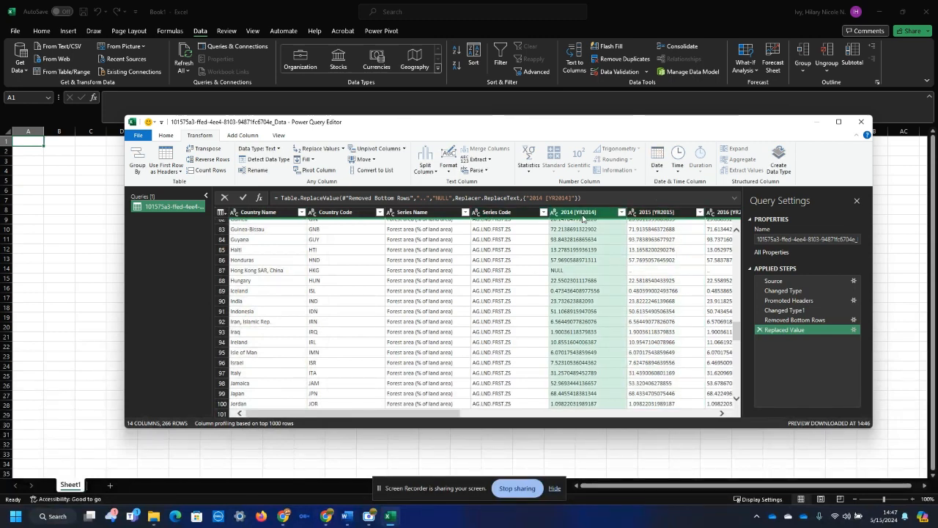
pyautogui.moveTo(405, 415); pyautogui.dragTo(665, 413)
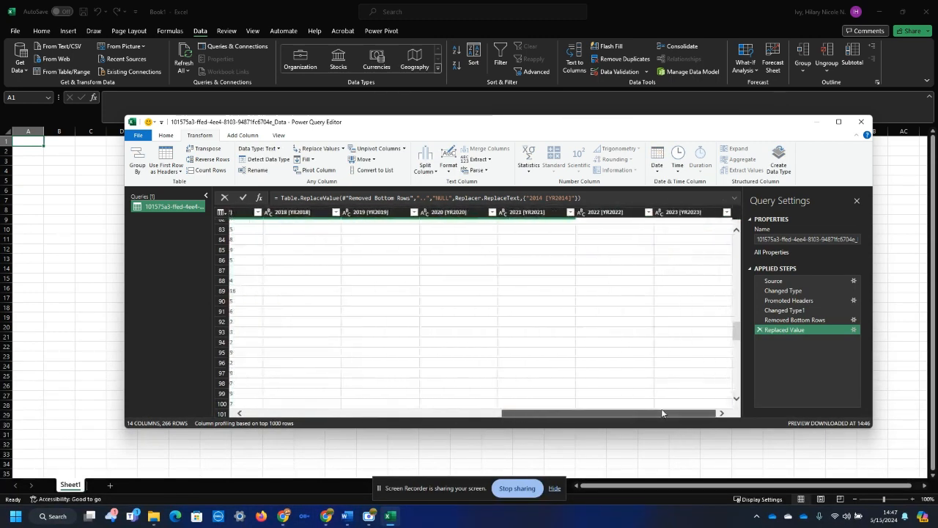
pyautogui.click(682, 213)
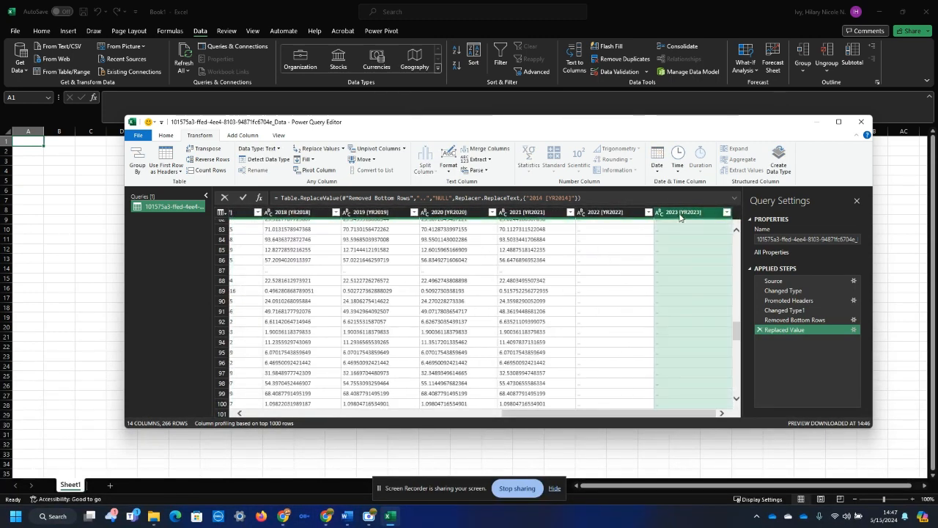
pyautogui.keyDown('ctrl'); pyautogui.click(612, 213); pyautogui.keyUp('ctrl')
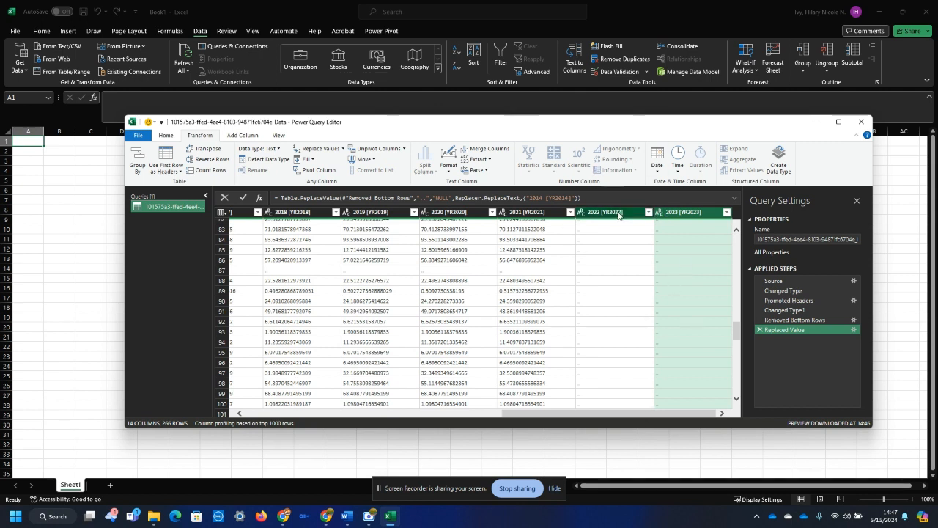
pyautogui.keyDown('ctrl'); pyautogui.click(535, 214); pyautogui.keyUp('ctrl')
pyautogui.keyDown('ctrl'); pyautogui.click(475, 213); pyautogui.keyUp('ctrl')
pyautogui.keyDown('ctrl'); pyautogui.click(296, 214); pyautogui.keyUp('ctrl')
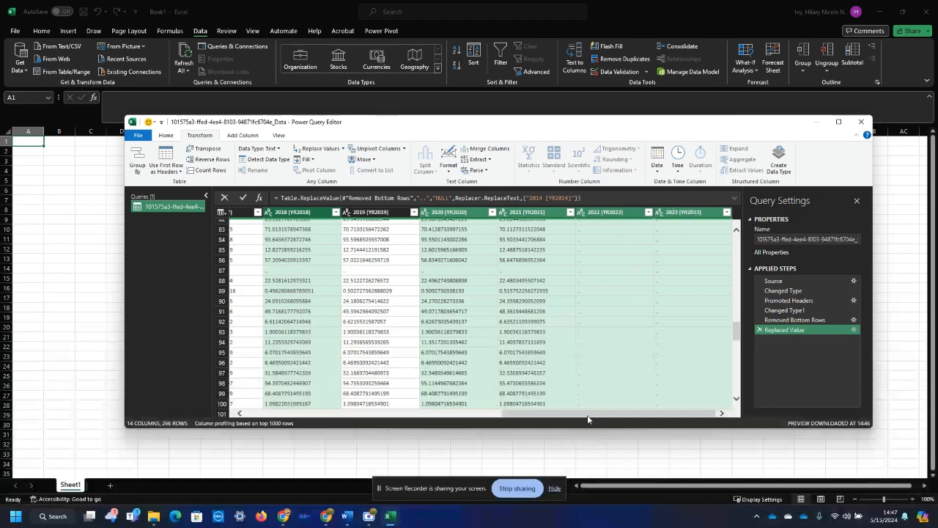
pyautogui.moveTo(588, 416); pyautogui.dragTo(475, 427)
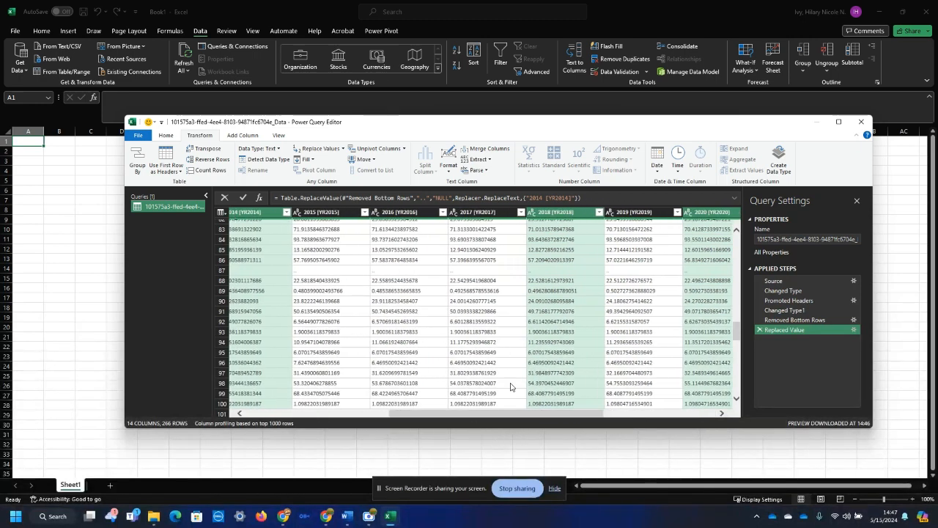
pyautogui.keyDown('ctrl'); pyautogui.click(638, 211); pyautogui.keyUp('ctrl')
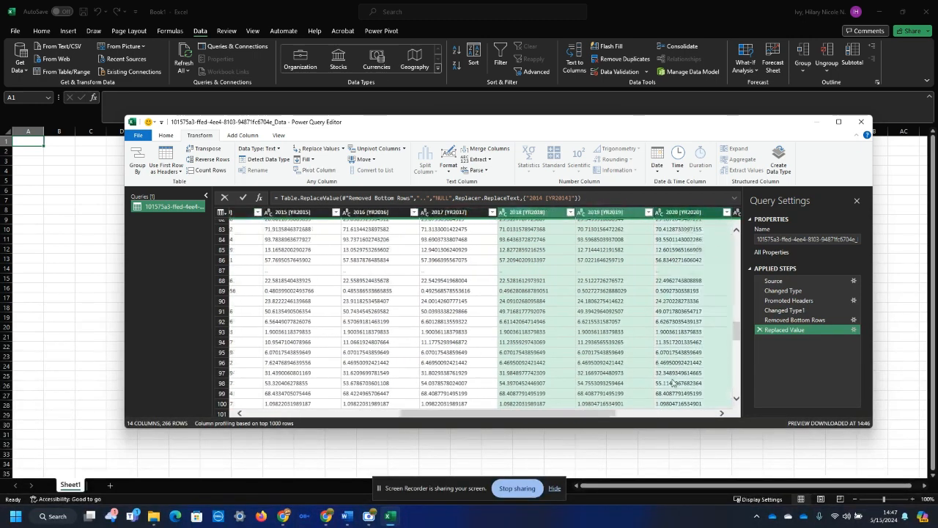
pyautogui.moveTo(577, 418); pyautogui.dragTo(667, 415)
pyautogui.keyDown('ctrl'); pyautogui.click(551, 212); pyautogui.keyUp('ctrl')
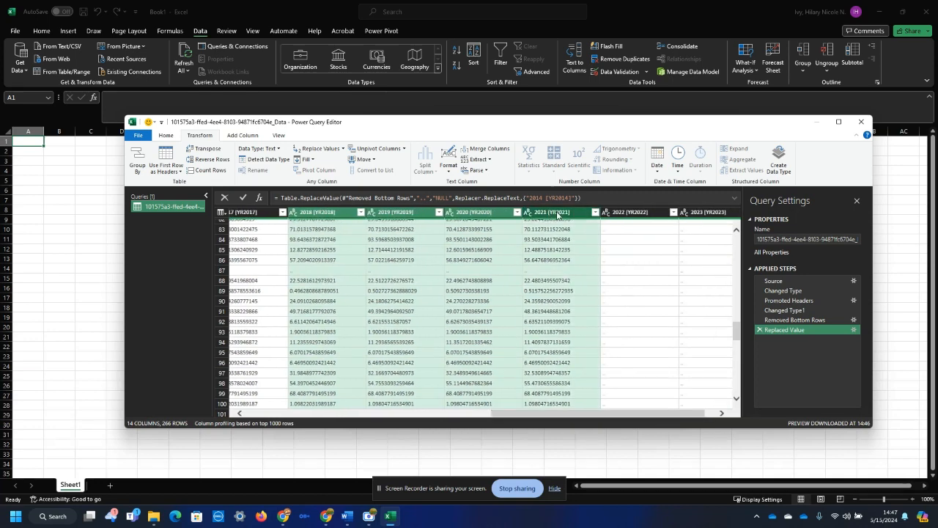
pyautogui.keyDown('ctrl'); pyautogui.click(632, 212); pyautogui.keyUp('ctrl')
pyautogui.keyDown('ctrl'); pyautogui.click(703, 212); pyautogui.keyUp('ctrl')
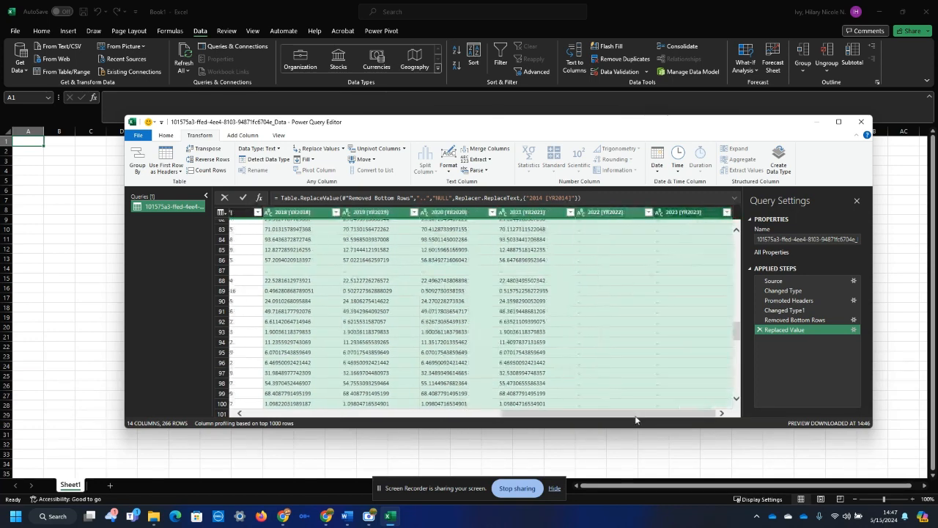
pyautogui.moveTo(634, 416); pyautogui.dragTo(542, 422)
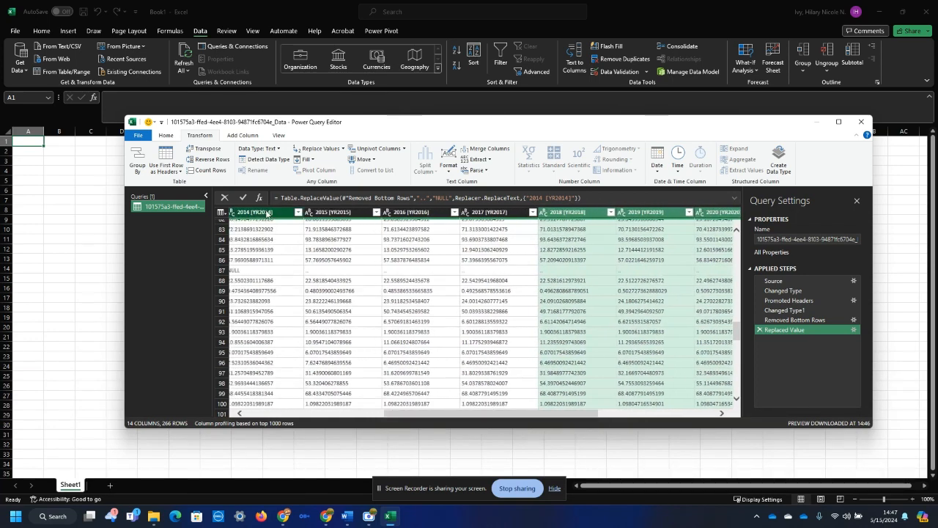
pyautogui.keyDown('ctrl'); pyautogui.click(282, 212); pyautogui.keyUp('ctrl')
pyautogui.keyDown('ctrl'); pyautogui.click(331, 212); pyautogui.keyUp('ctrl')
pyautogui.keyDown('ctrl'); pyautogui.click(414, 212); pyautogui.keyUp('ctrl')
pyautogui.keyDown('ctrl'); pyautogui.click(493, 212); pyautogui.keyUp('ctrl')
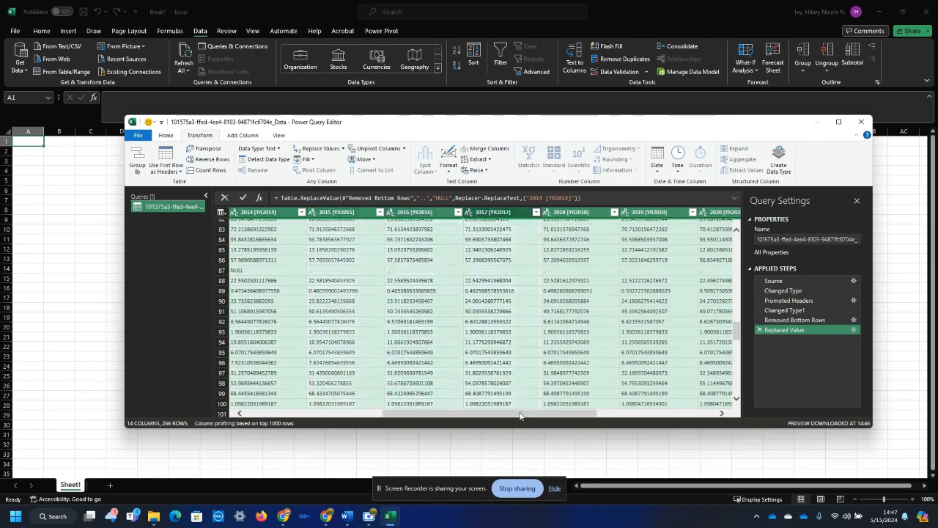
pyautogui.moveTo(521, 415); pyautogui.dragTo(415, 428)
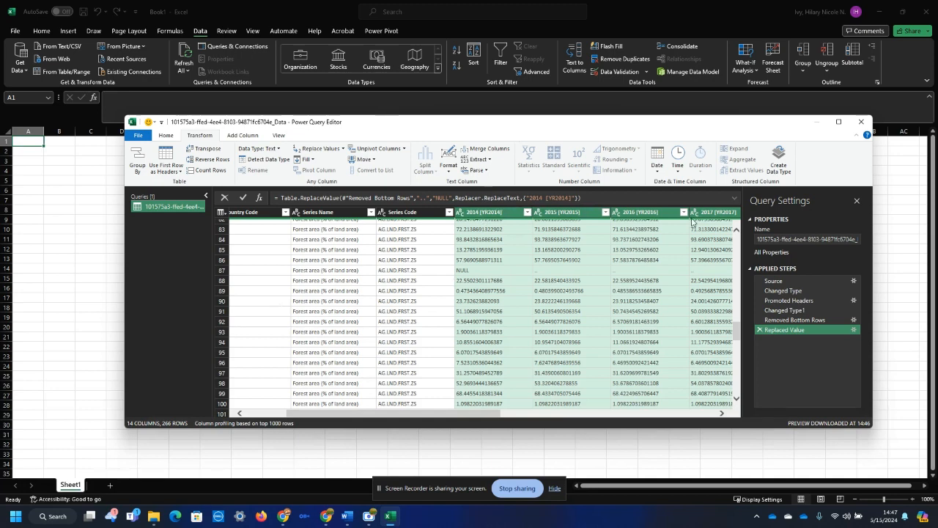
pyautogui.moveTo(454, 418); pyautogui.dragTo(696, 429)
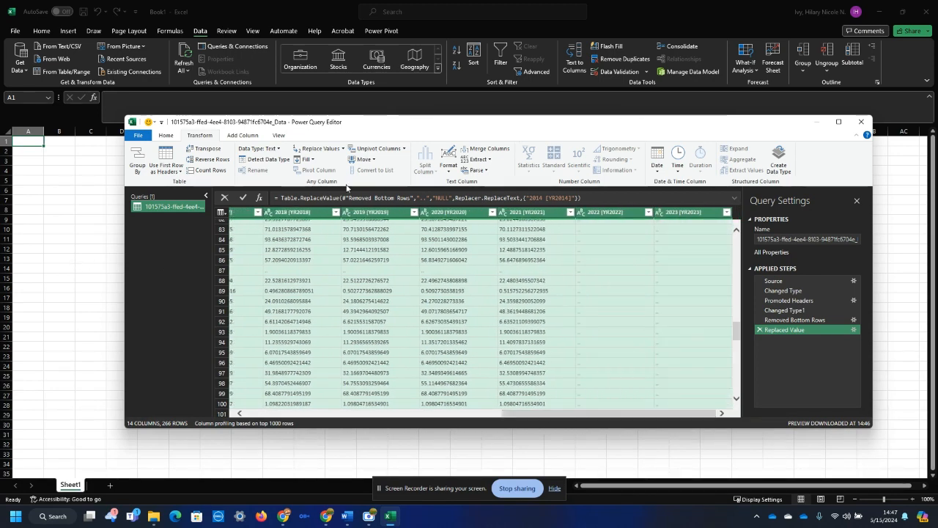
pyautogui.click(343, 148)
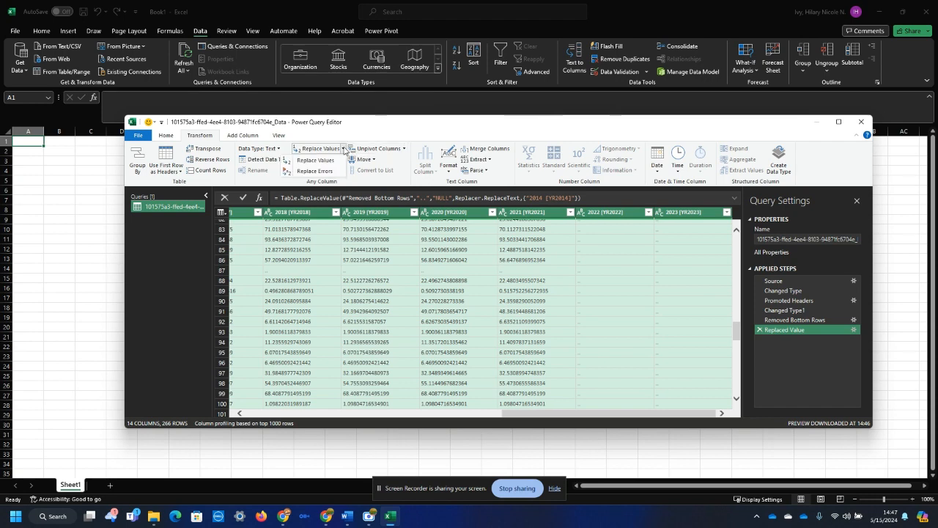
pyautogui.click(317, 160)
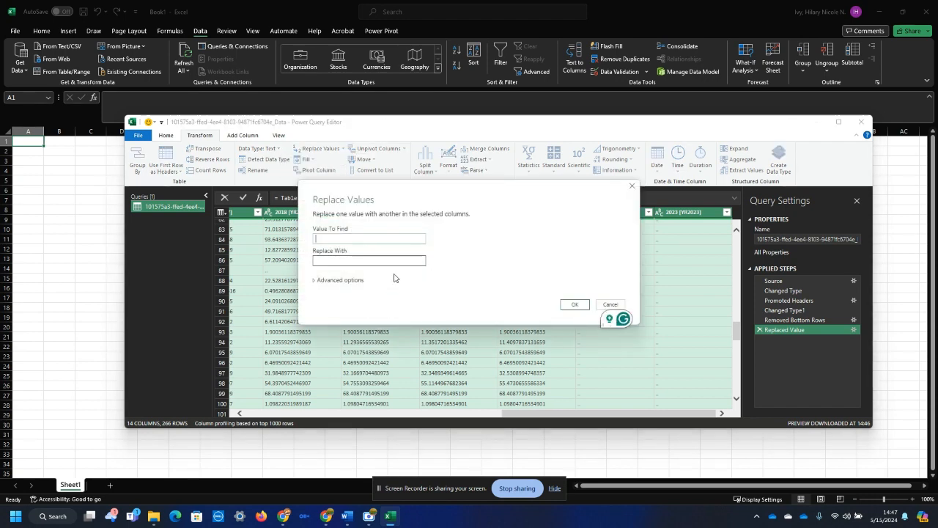
pyautogui.write('..')
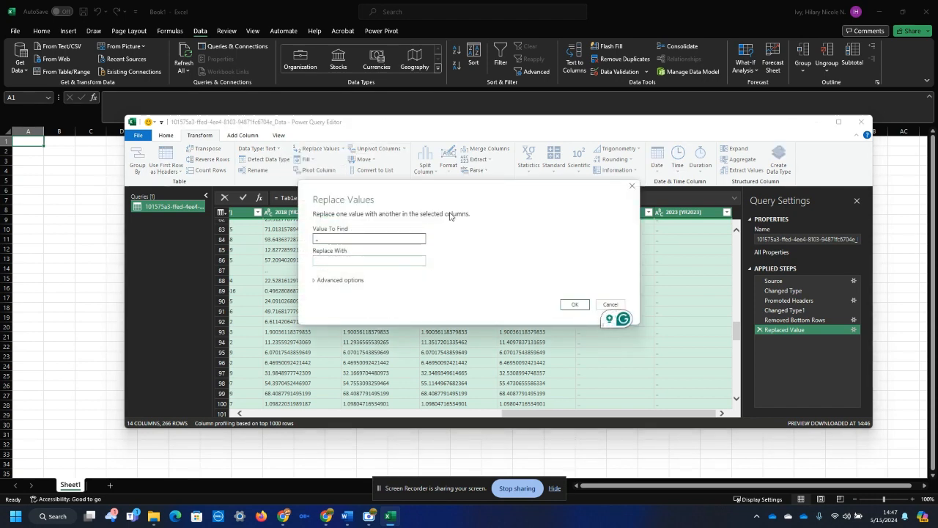
pyautogui.press('Tab')
pyautogui.write('NULL')
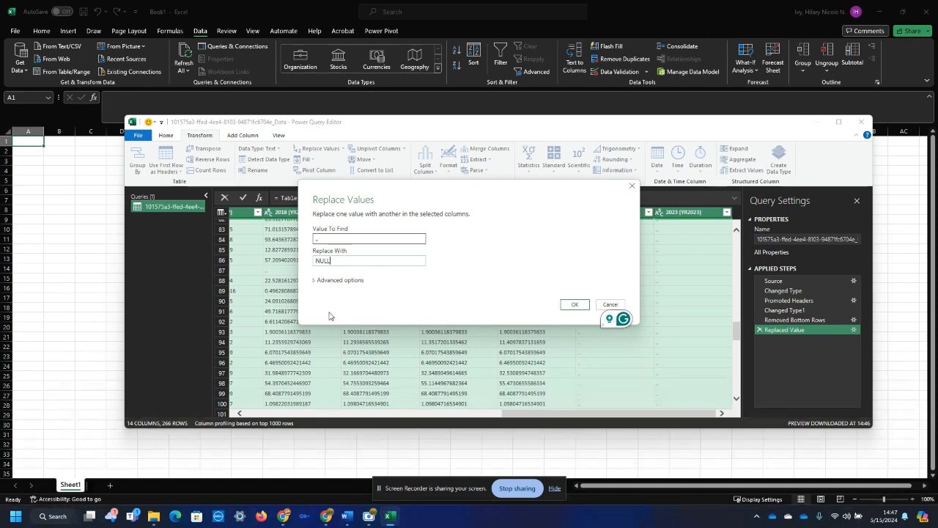
pyautogui.click(578, 306)
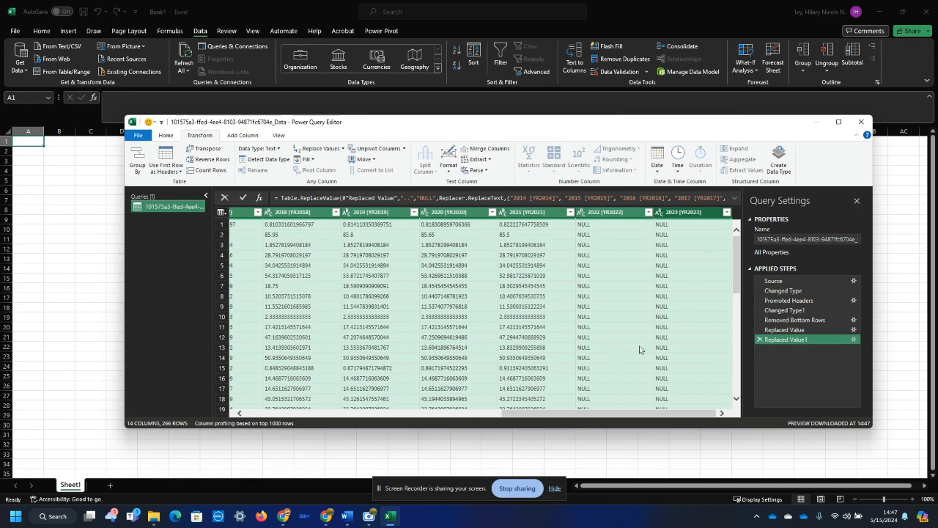
pyautogui.moveTo(668, 415); pyautogui.dragTo(407, 414)
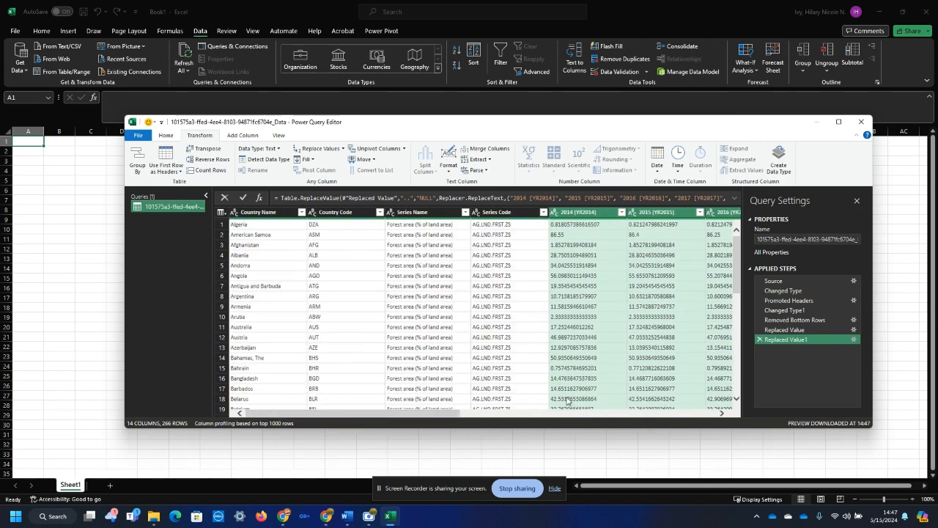
pyautogui.click(719, 379)
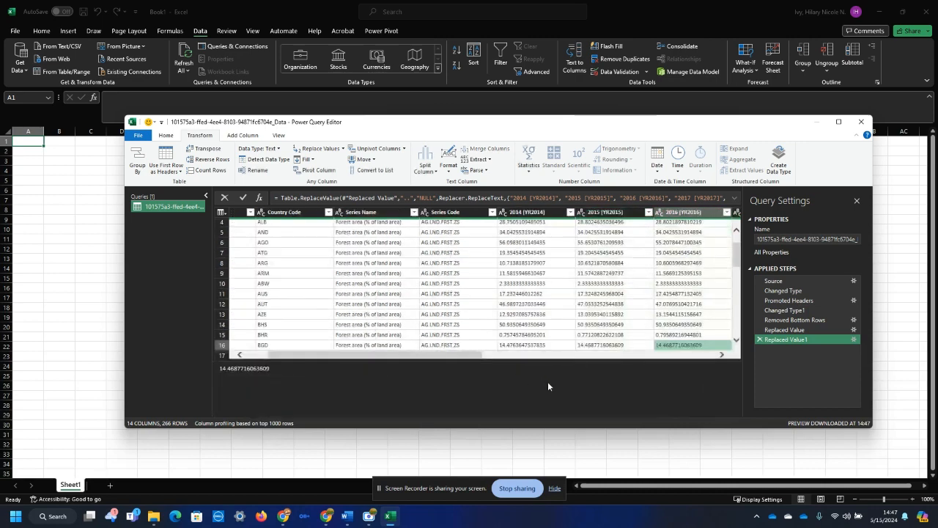
# Rename the query as ForestArea_PercentTotalArea.
pyautogui.click(787, 239)
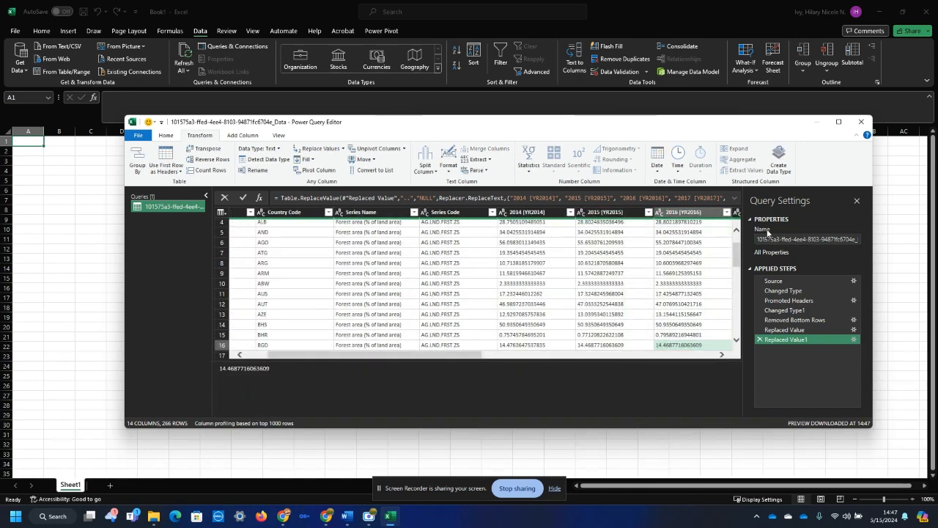
pyautogui.click(777, 239)
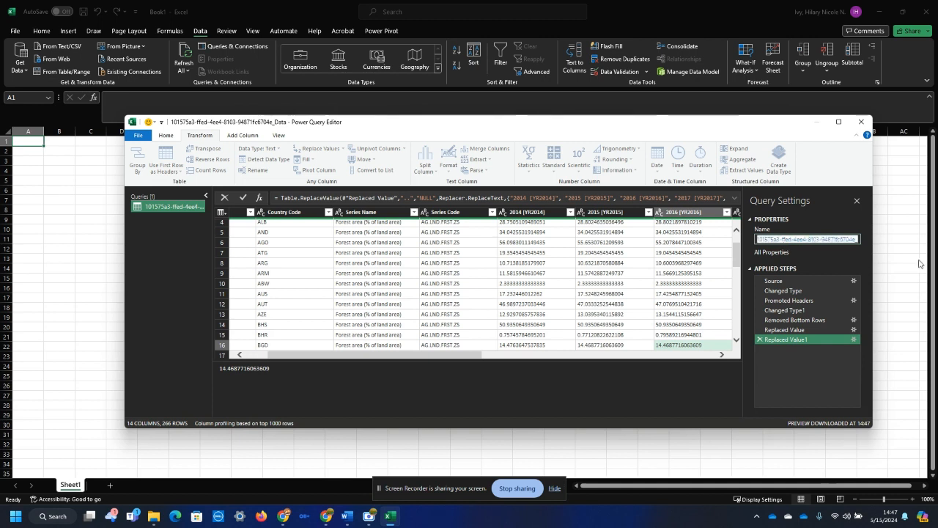
pyautogui.write('F')
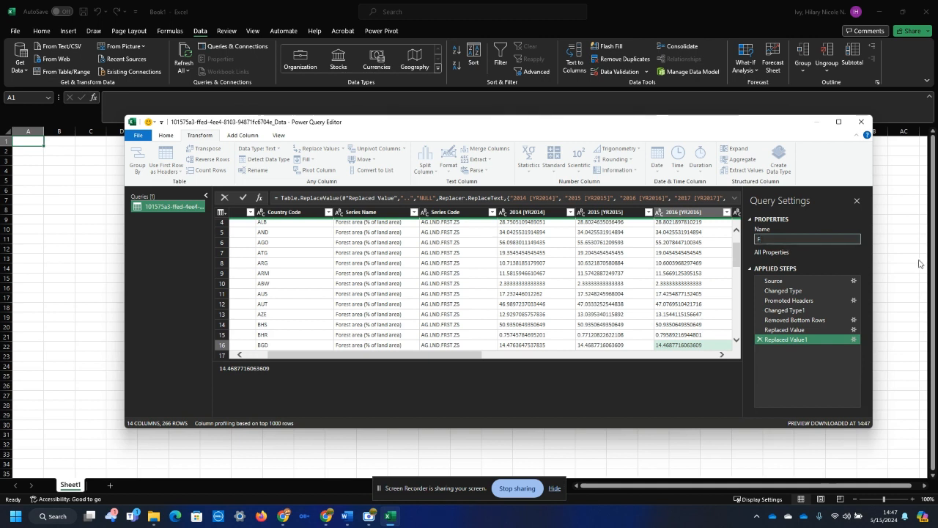
pyautogui.write('orestArea_PercentTotalArea')
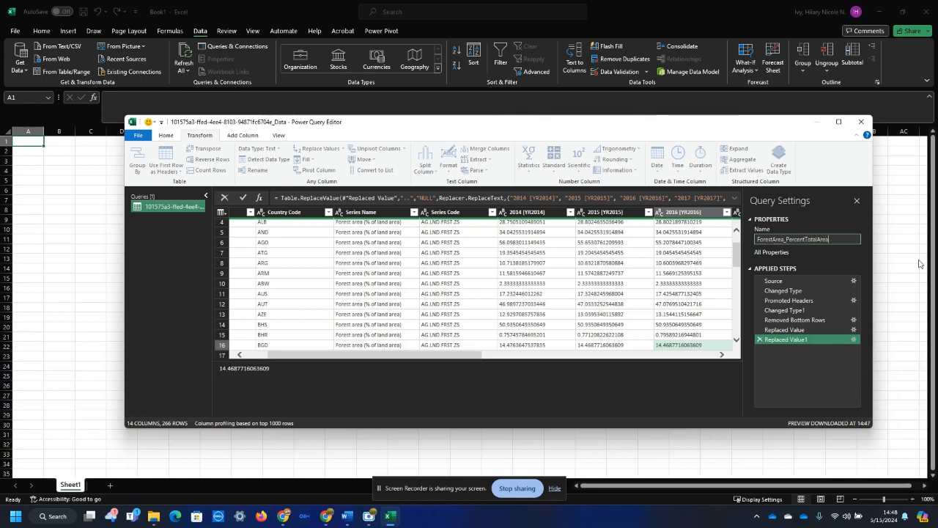
pyautogui.press('Return')
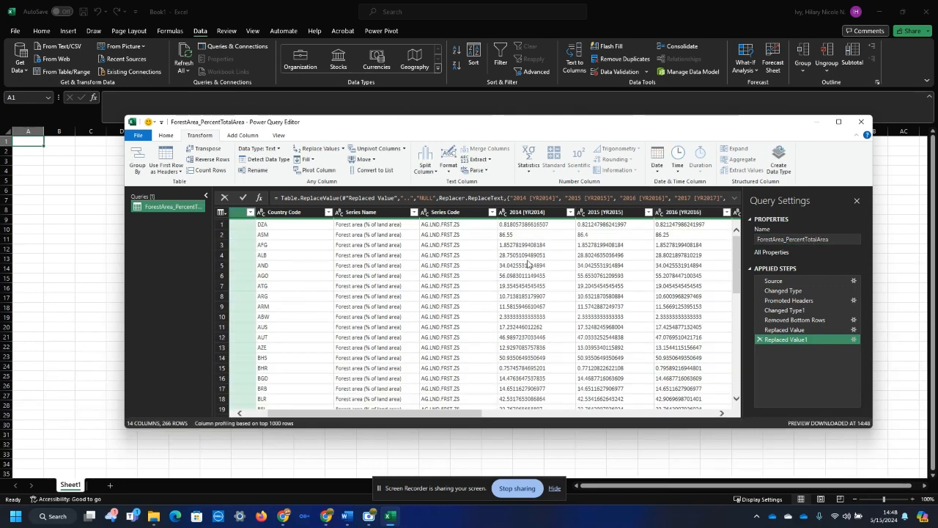
# Close the query editor and load the query as a table on a new worksheet, adding the data to the Data Model.
pyautogui.click(166, 137)
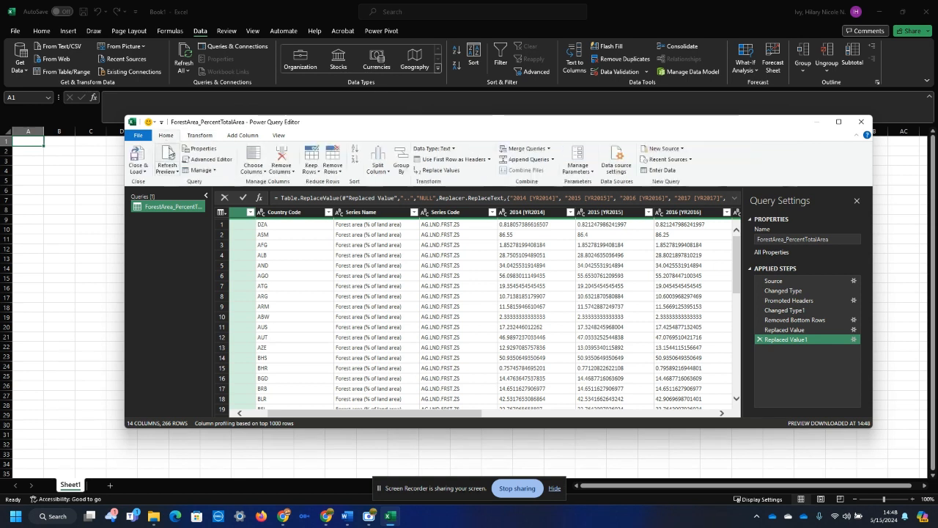
pyautogui.click(144, 173)
pyautogui.click(134, 195)
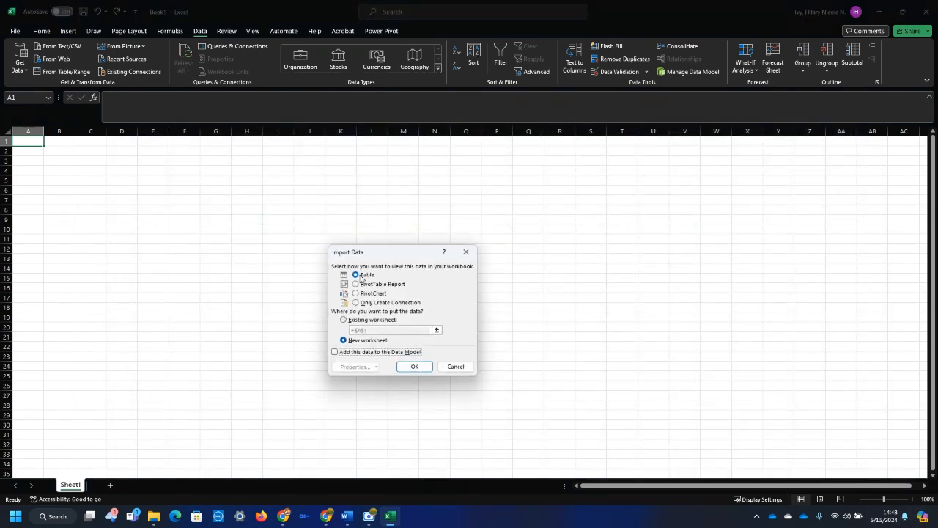
pyautogui.click(335, 352)
pyautogui.click(412, 366)
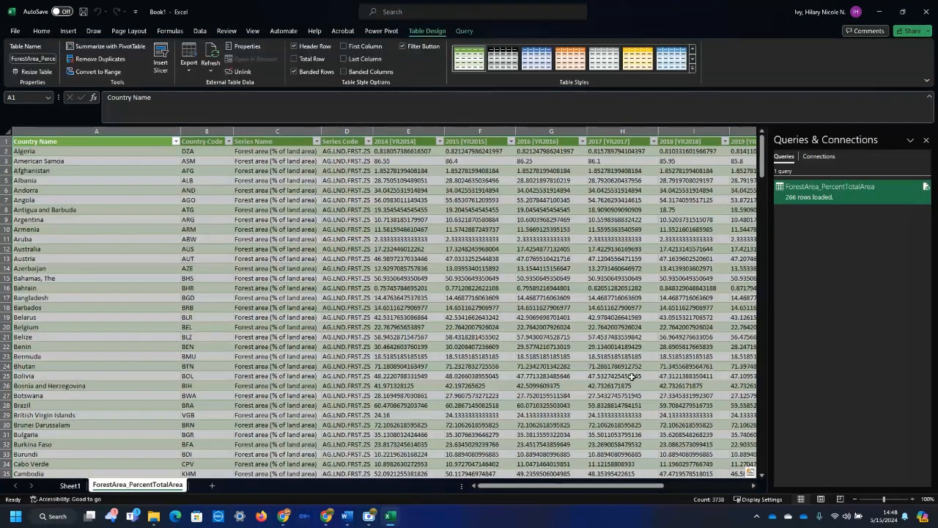
# Delete the empty worksheet Sheet1 from the workbook.
pyautogui.click(73, 486)
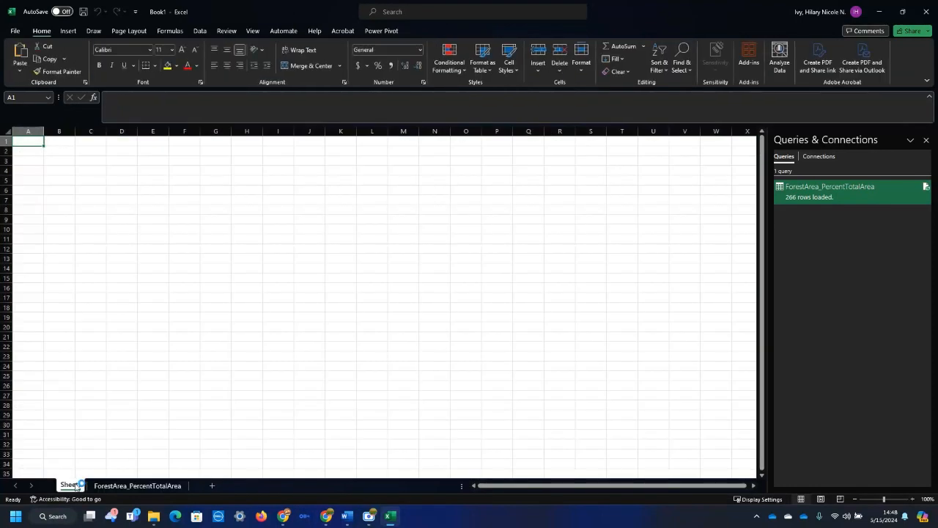
pyautogui.rightClick(76, 485)
pyautogui.click(115, 346)
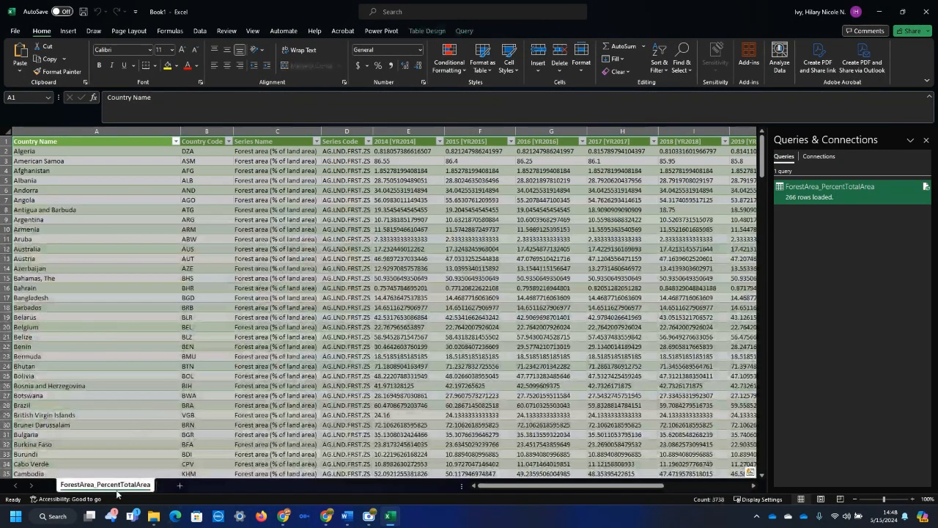
# Start saving a copy of the workbook in the OneDrive folder Teaching > CIS-1280 Intro to Data Analytics > Data - Ivy Files.
pyautogui.click(14, 31)
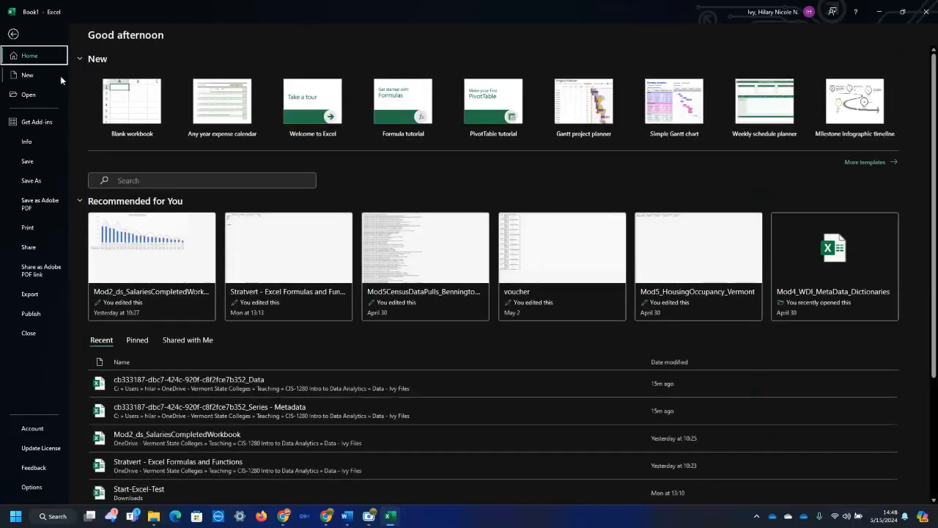
pyautogui.click(32, 179)
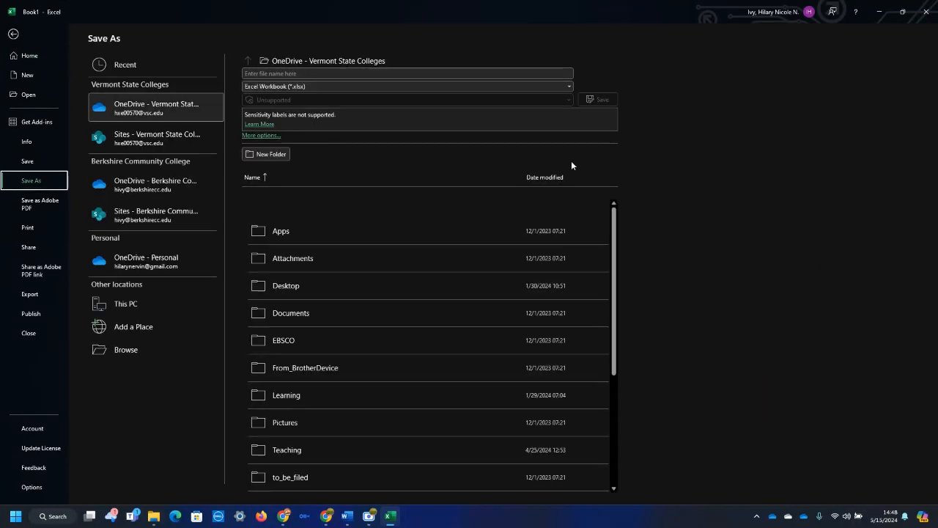
pyautogui.click(293, 448)
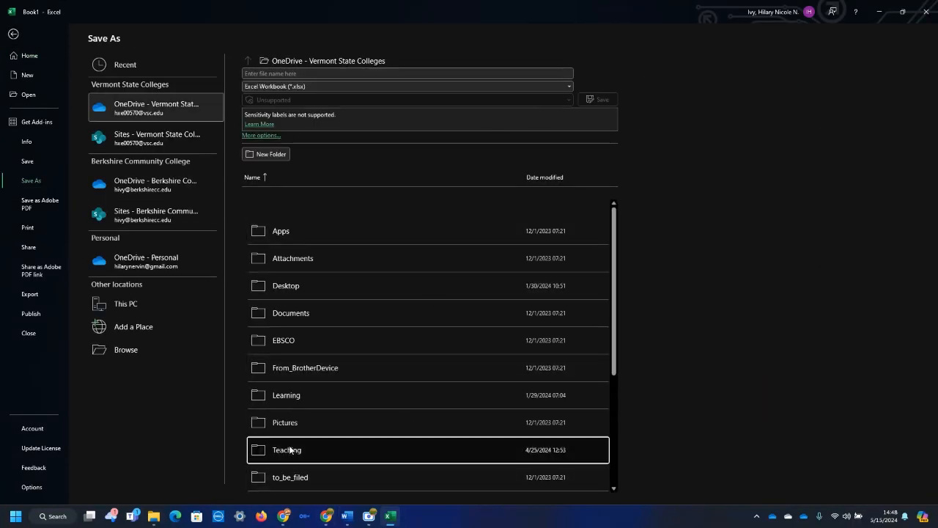
pyautogui.click(313, 359)
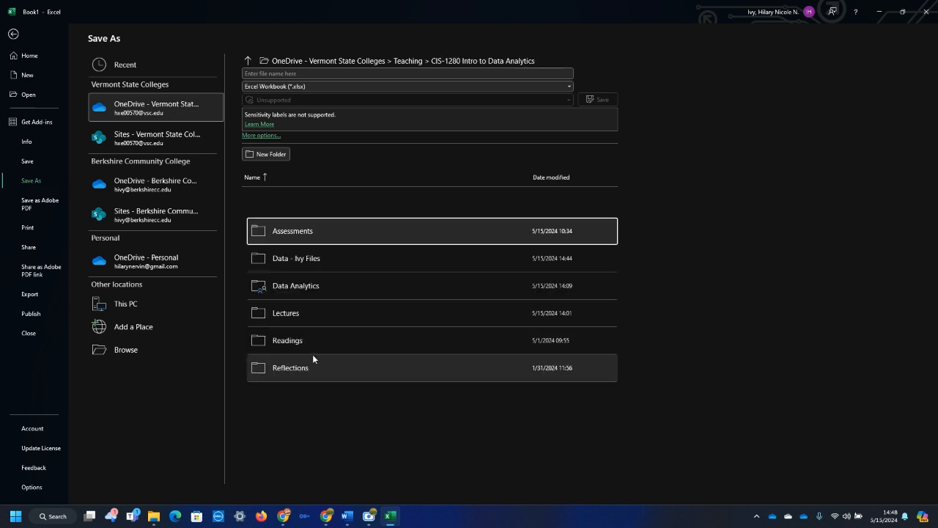
pyautogui.click(302, 258)
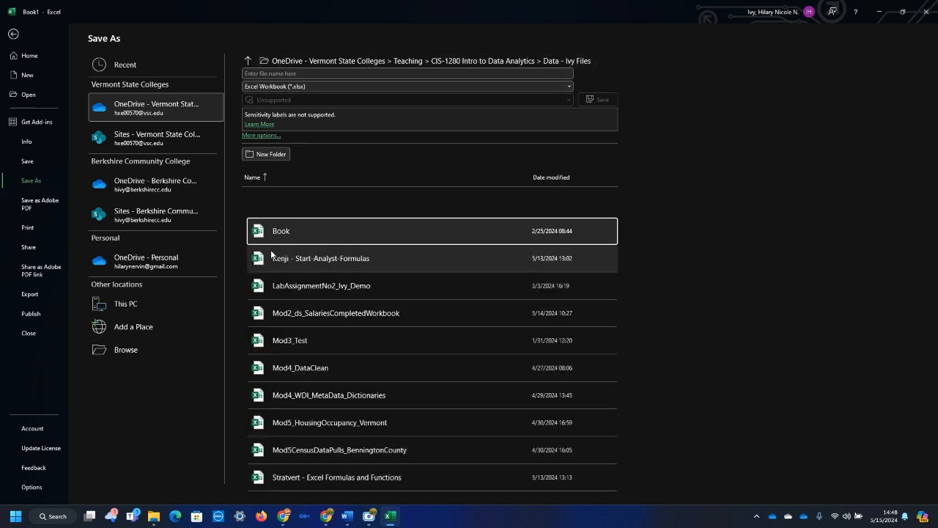
# Name the file Mod4_IvyDemo and save it in CSV UTF-8 (Comma delimited) format.
pyautogui.click(305, 73)
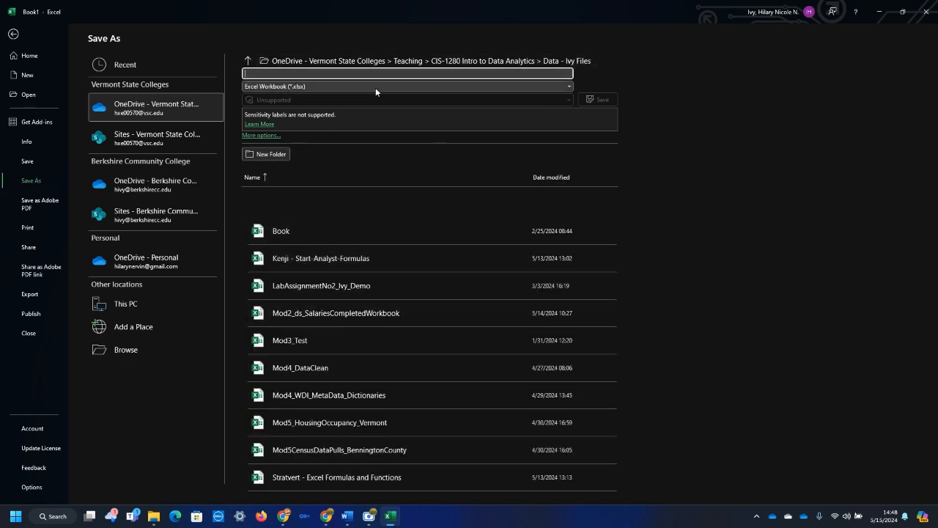
pyautogui.write('Mod4')
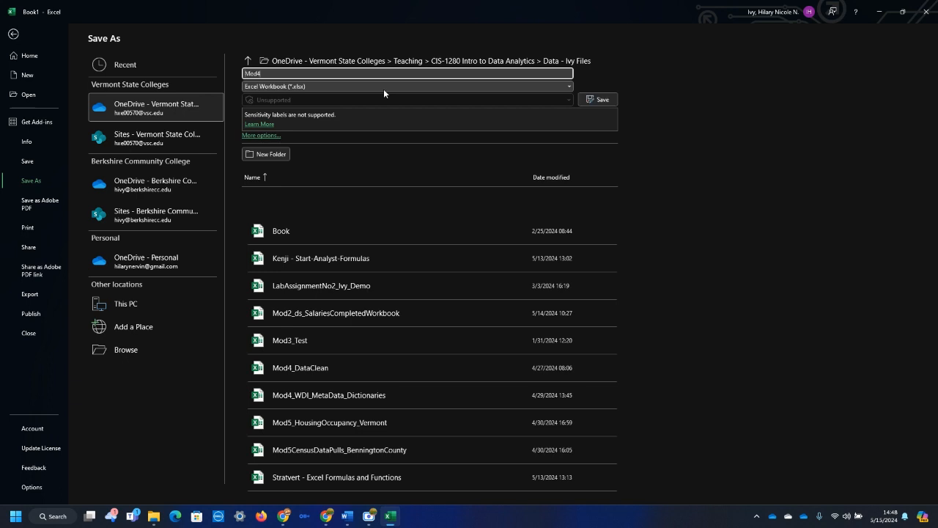
pyautogui.write('_IvyDemo')
pyautogui.click(292, 87)
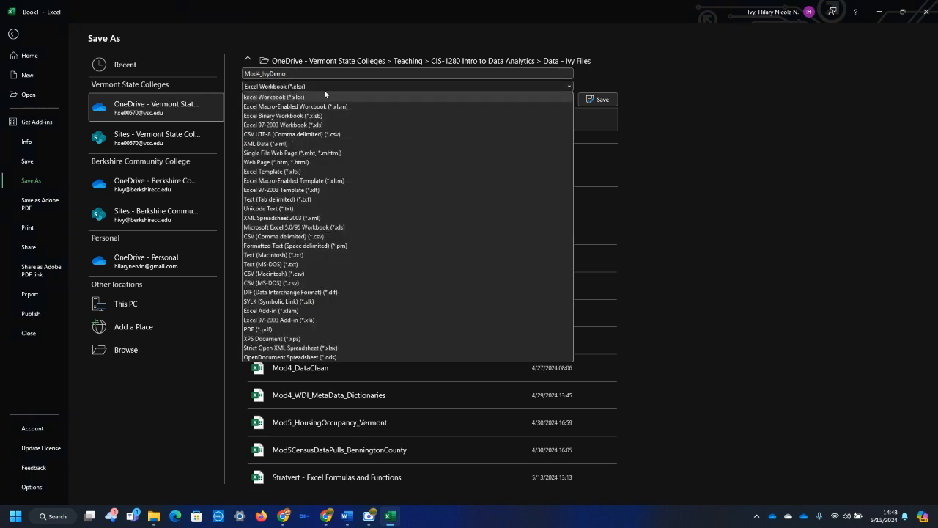
pyautogui.click(338, 135)
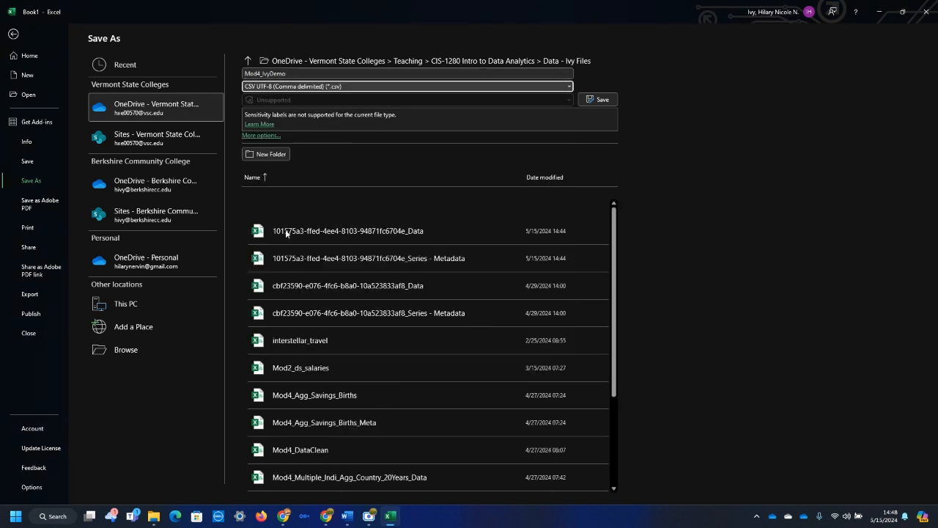
pyautogui.click(616, 101)
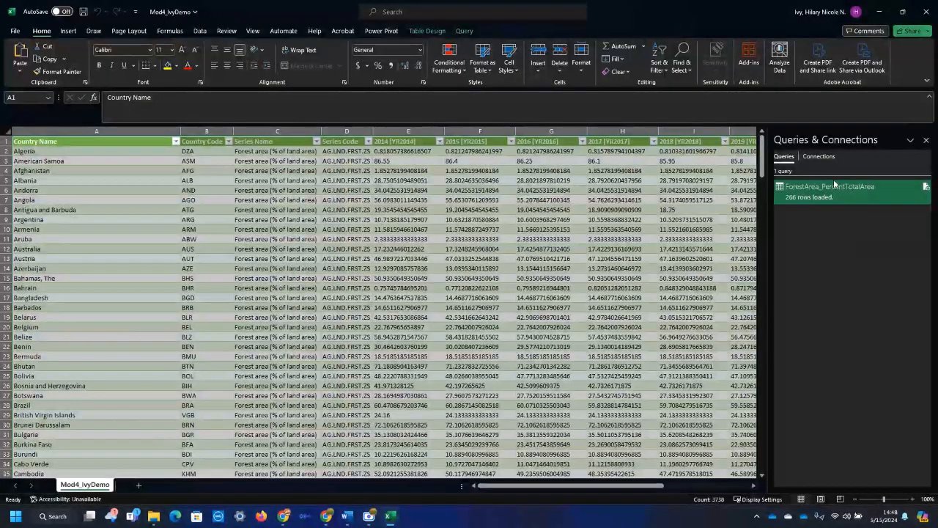
# Close the workbook, saving its changes over the existing Mod4_IvyDemo.csv, and close the Data - Ivy Files and Downloads folder windows.
pyautogui.moveTo(827, 204)
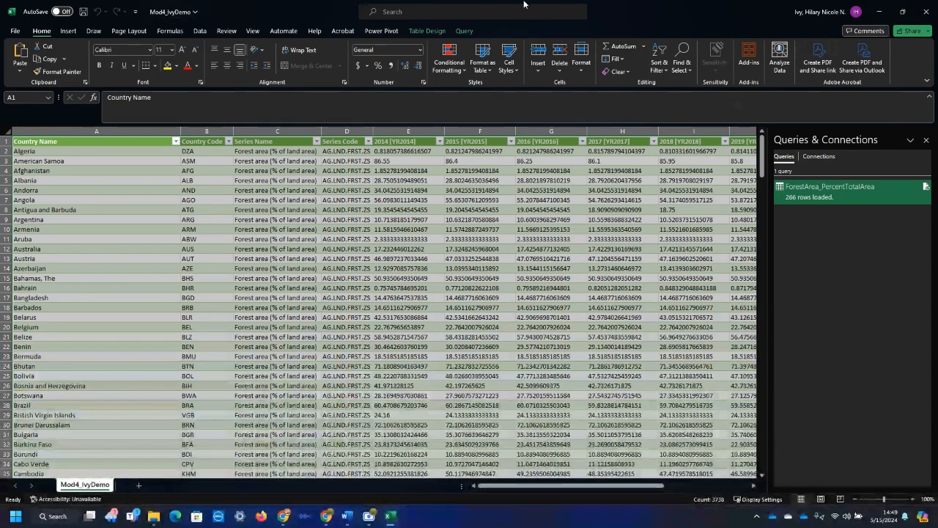
pyautogui.click(923, 11)
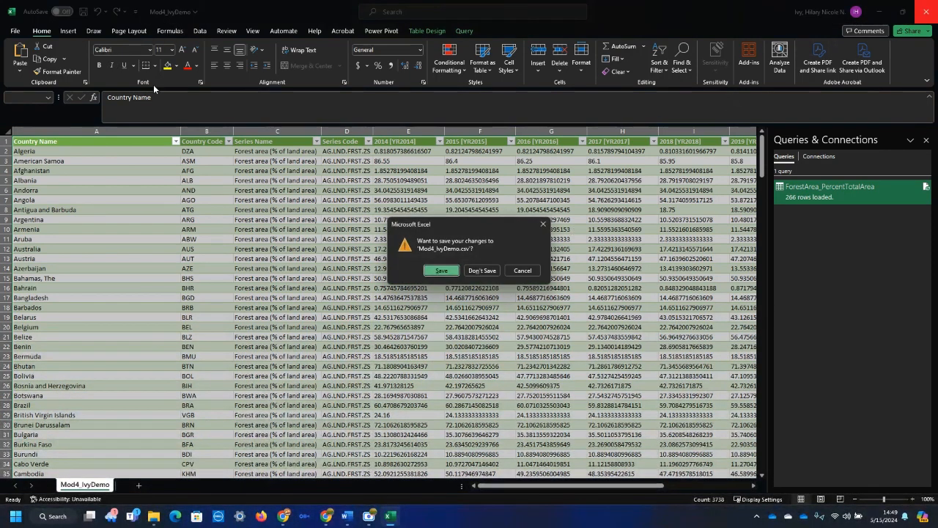
pyautogui.click(445, 271)
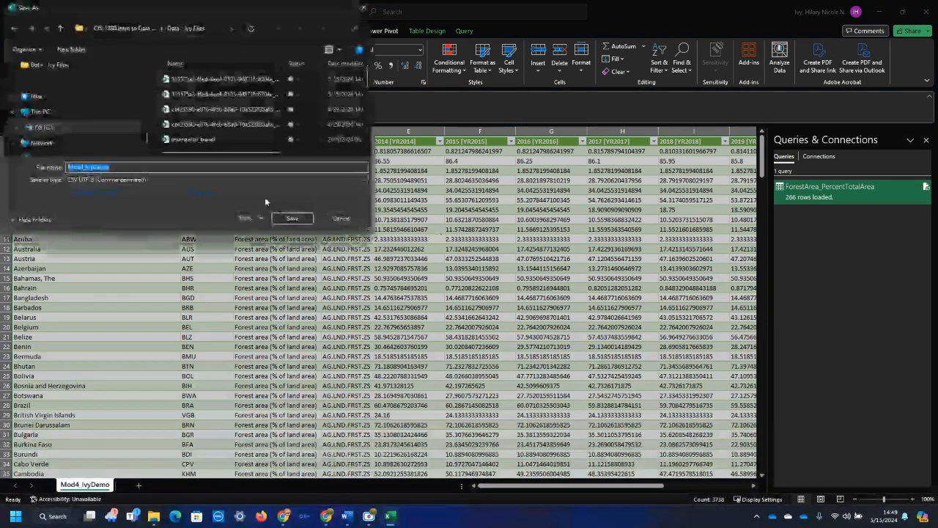
pyautogui.click(304, 218)
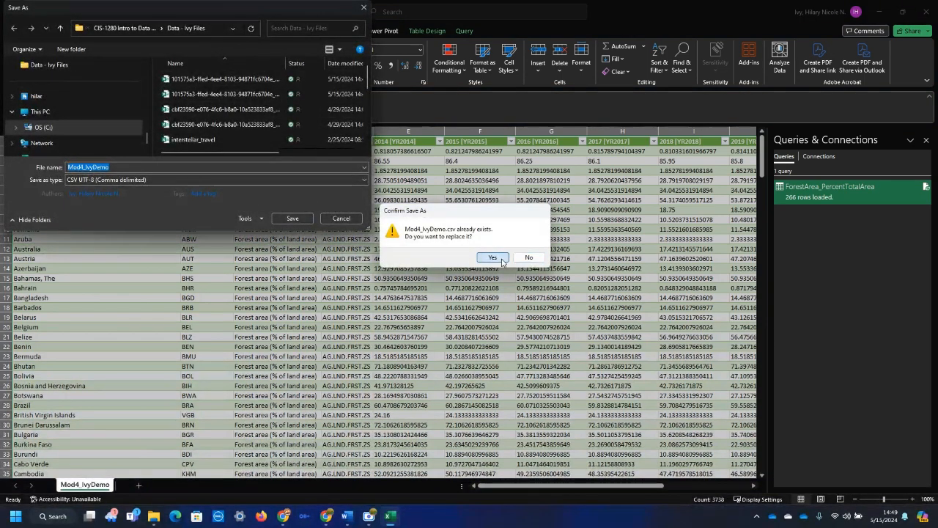
pyautogui.click(498, 255)
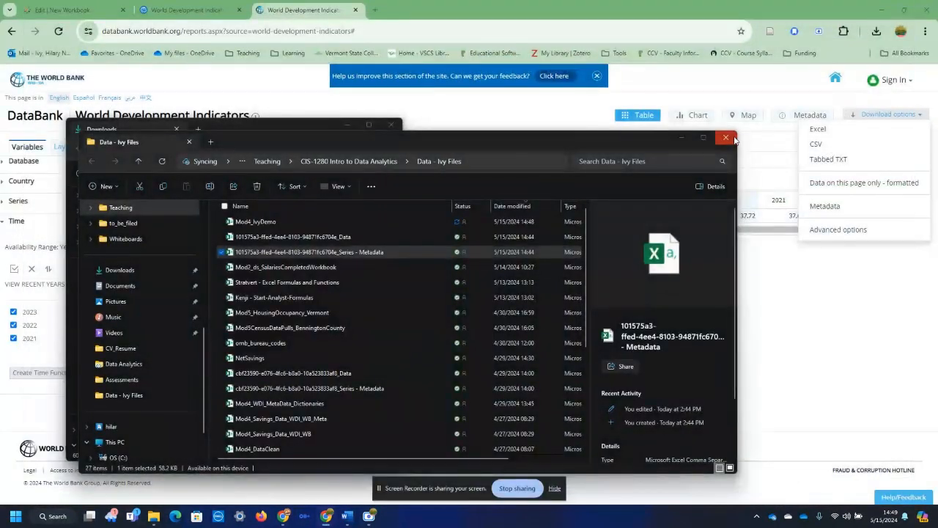
pyautogui.click(726, 137)
pyautogui.click(390, 126)
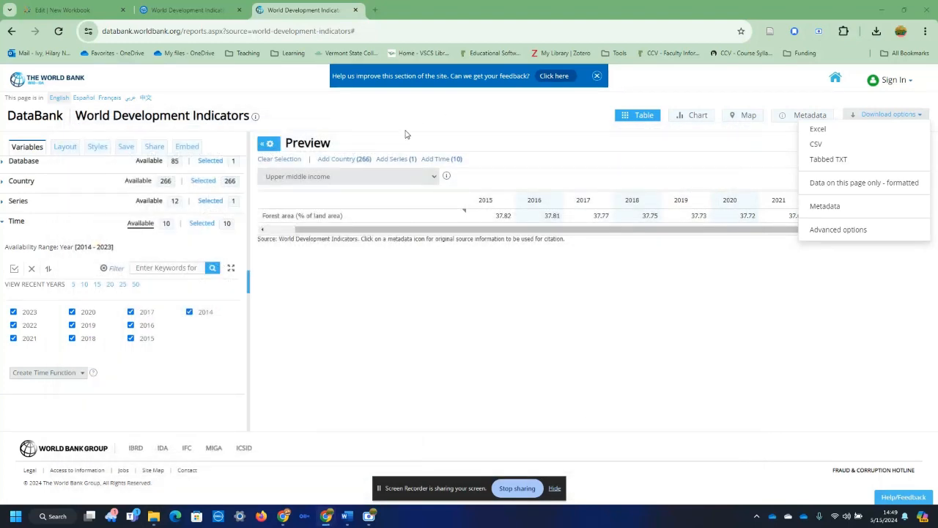
# Review the Database, Country, Series and Time selections of the World Development Indicators query in DataBank.
pyautogui.click(22, 161)
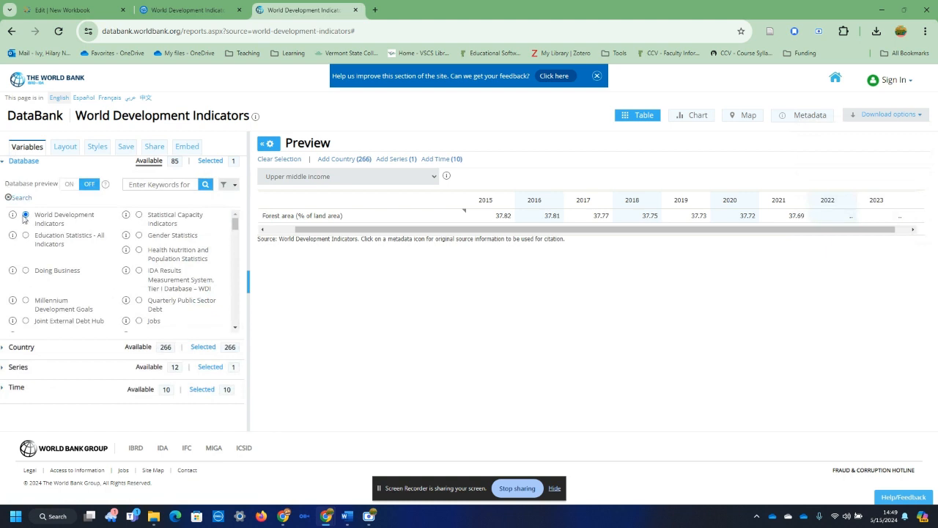
pyautogui.click(16, 160)
pyautogui.click(19, 180)
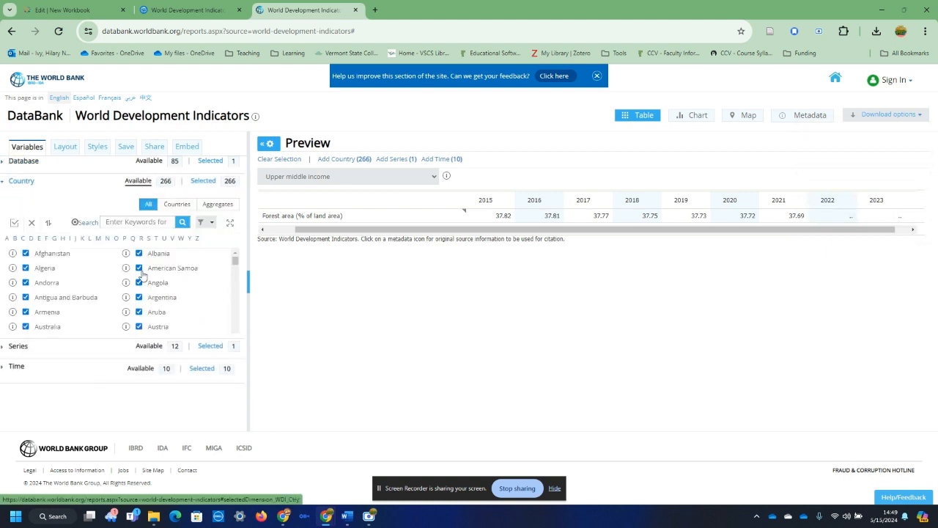
pyautogui.click(14, 183)
pyautogui.click(14, 200)
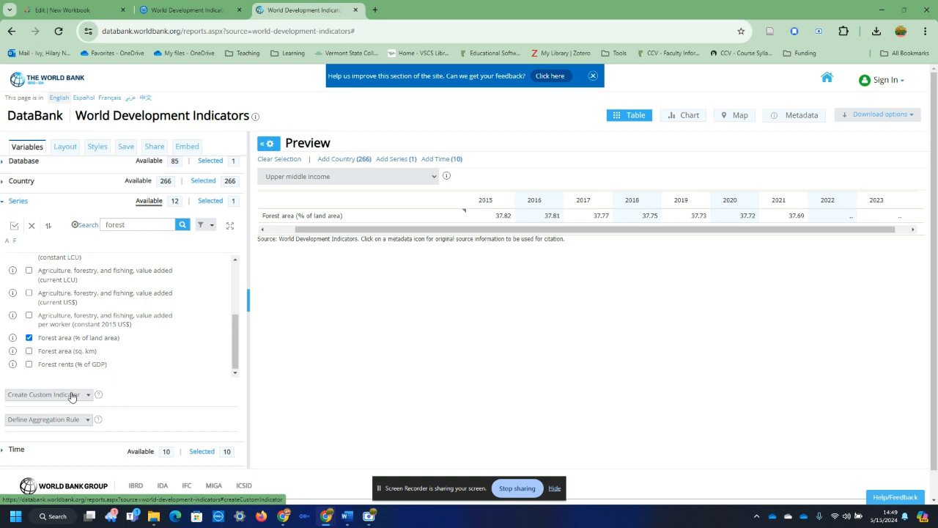
pyautogui.click(18, 449)
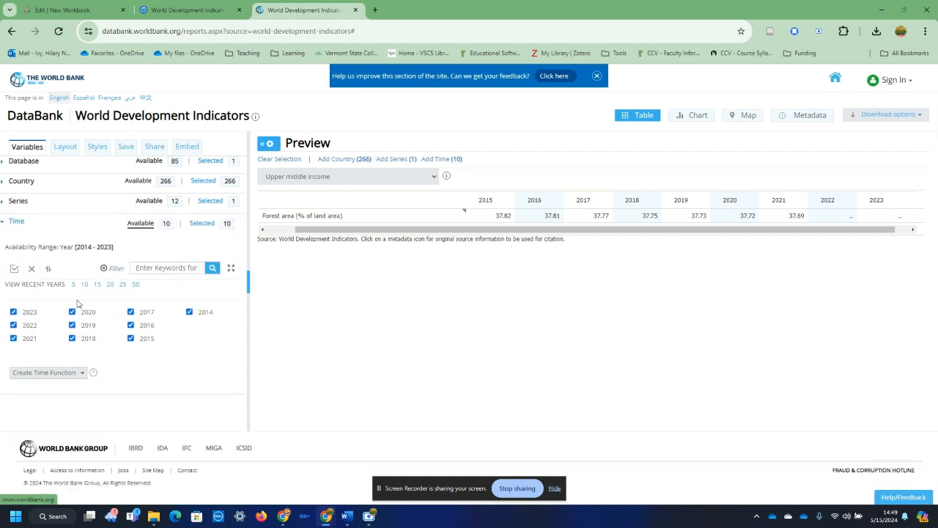